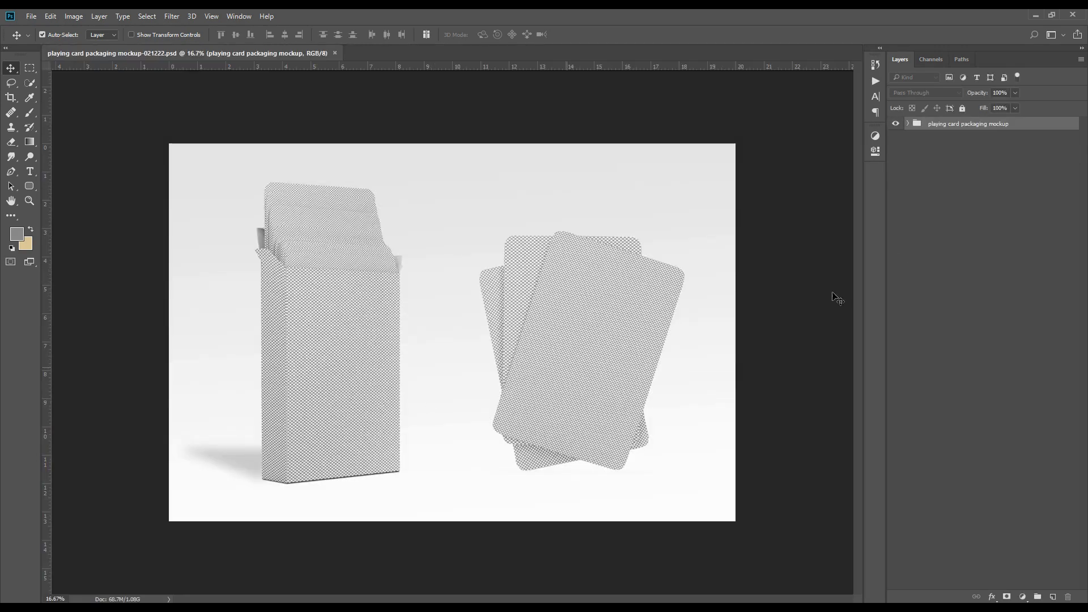
# - Expand the playing card packaging mockup group and the Change design here group with its card and box design subgroups
pyautogui.click(908, 123)
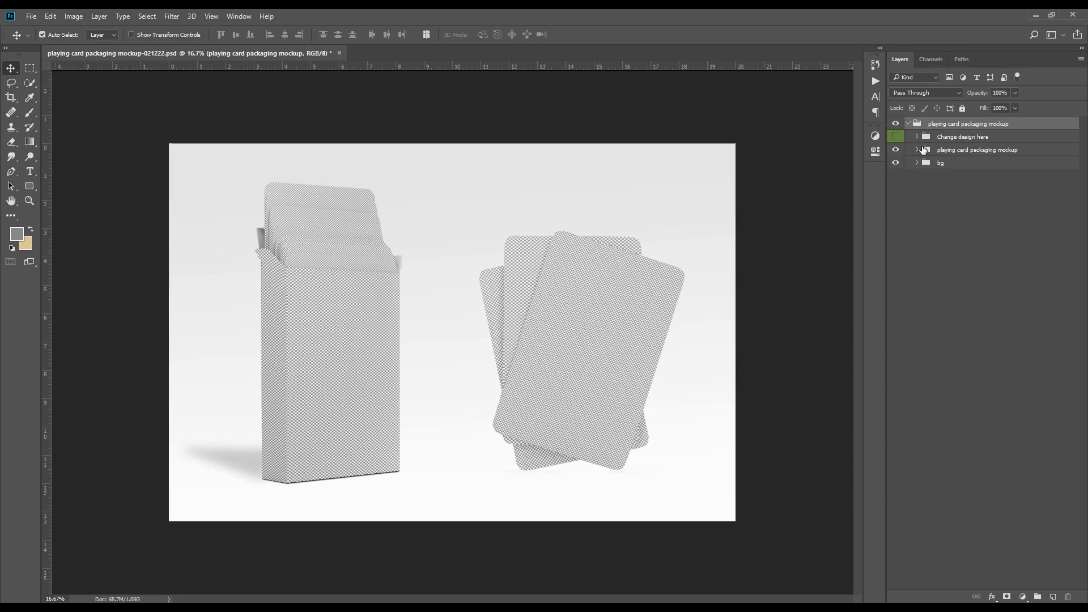
pyautogui.click(918, 137)
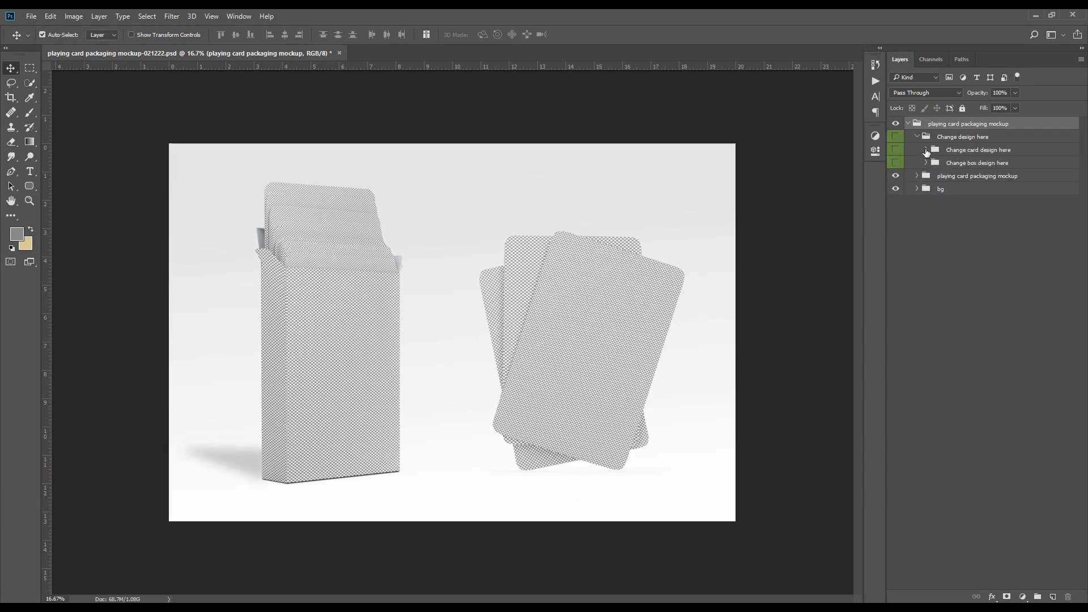
pyautogui.click(926, 149)
pyautogui.click(927, 213)
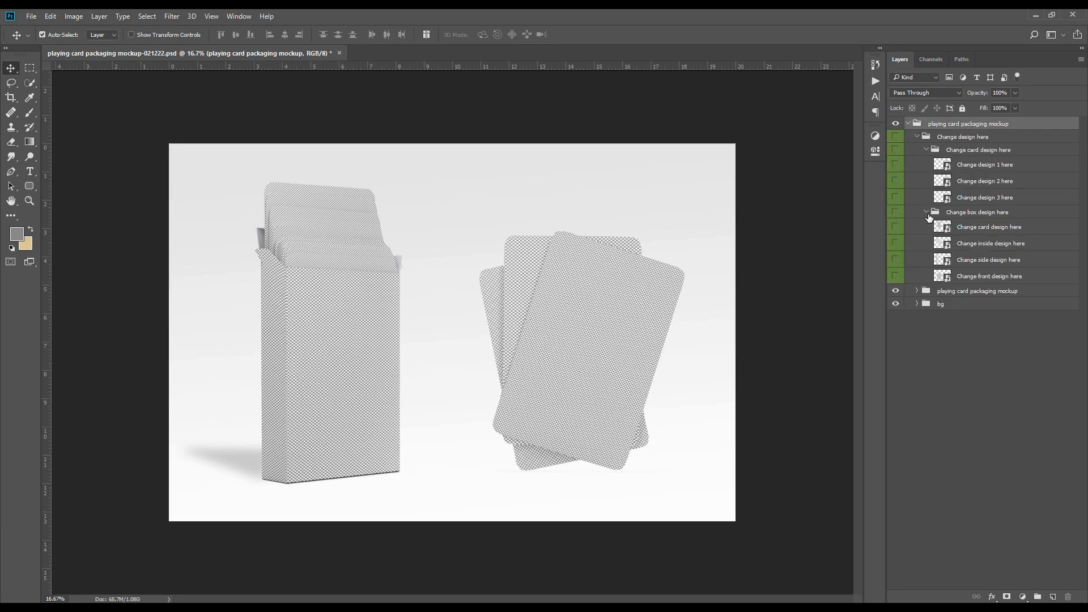
# - Expand the card-box-with-cards group to examine its cards folder and the box's inside, side and front layers
pyautogui.click(916, 291)
pyautogui.click(927, 304)
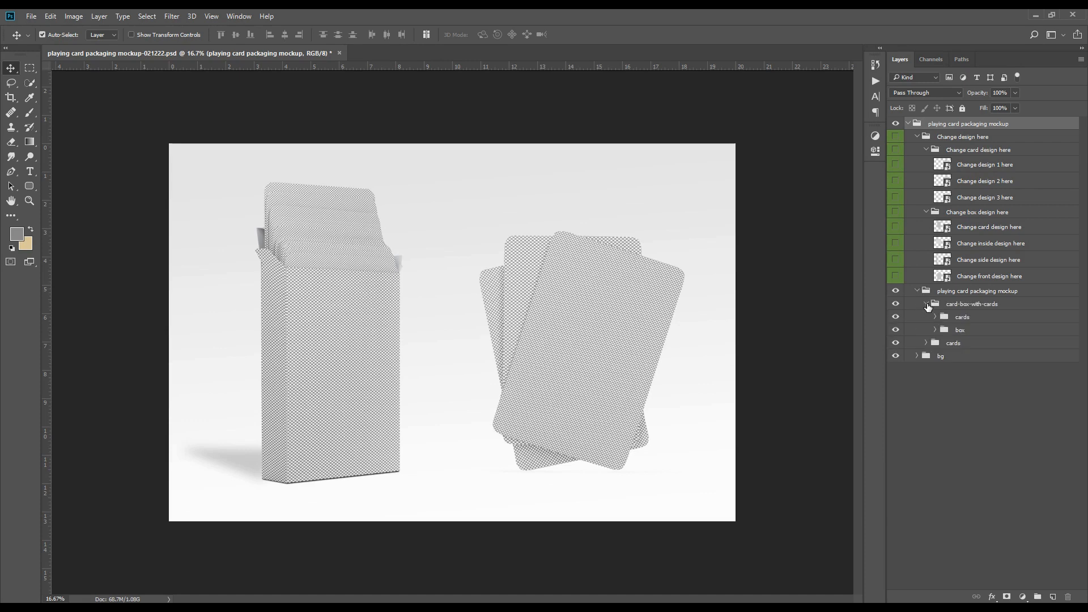
pyautogui.click(935, 317)
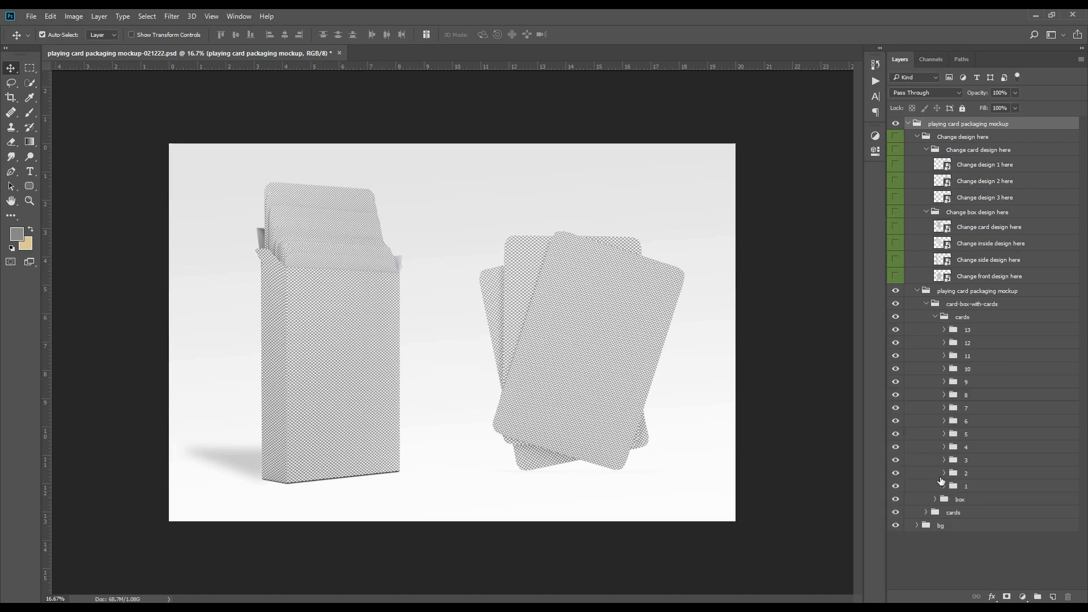
pyautogui.click(935, 500)
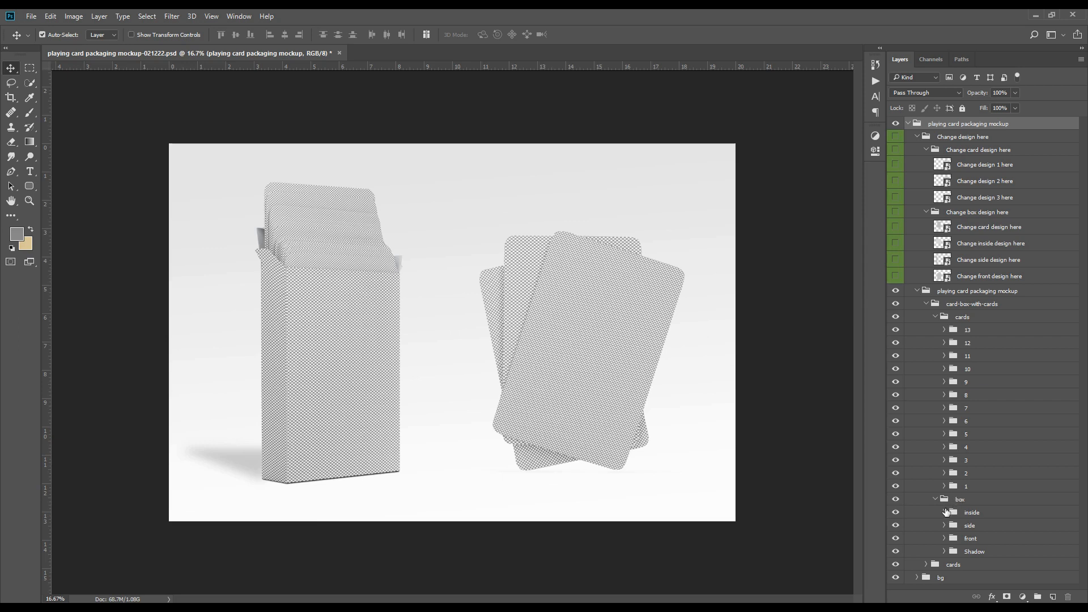
pyautogui.click(945, 512)
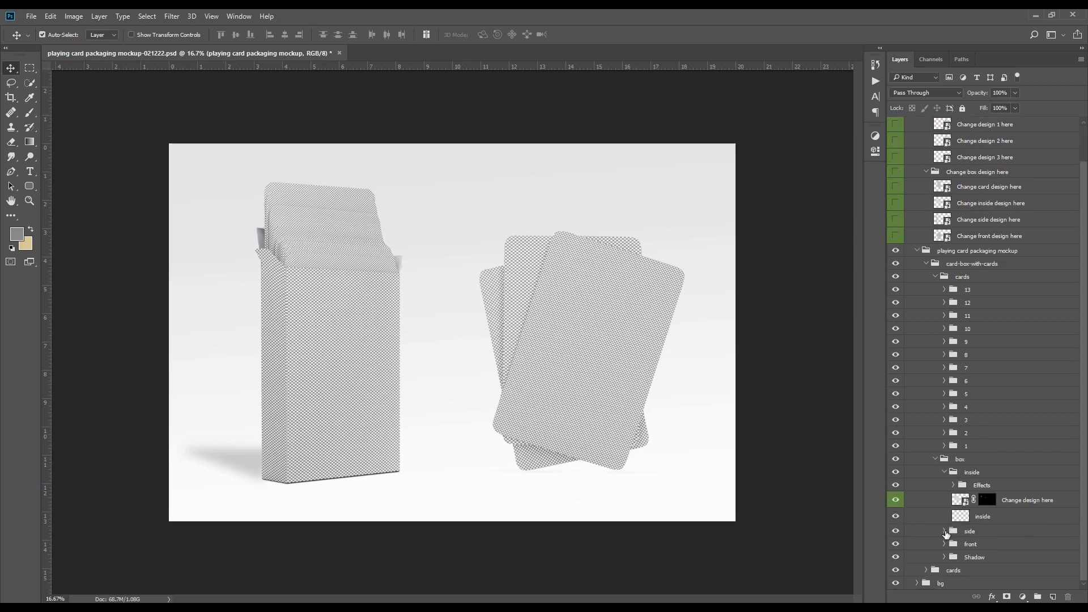
pyautogui.click(944, 531)
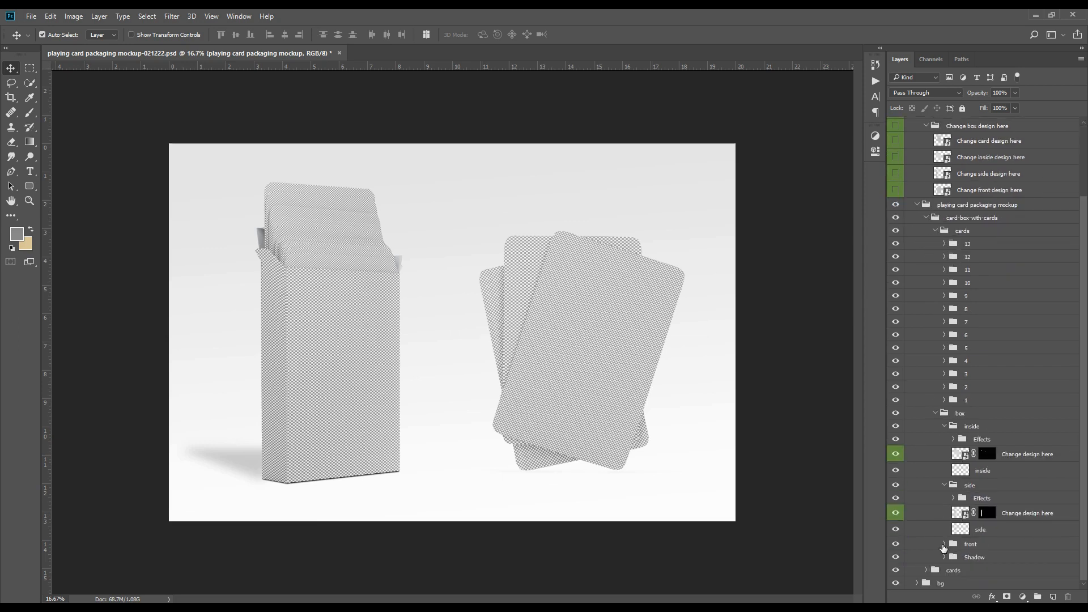
pyautogui.click(943, 545)
# - Expand the separate cards group and its subgroups 1 and 2 to examine their design layers
pyautogui.click(926, 571)
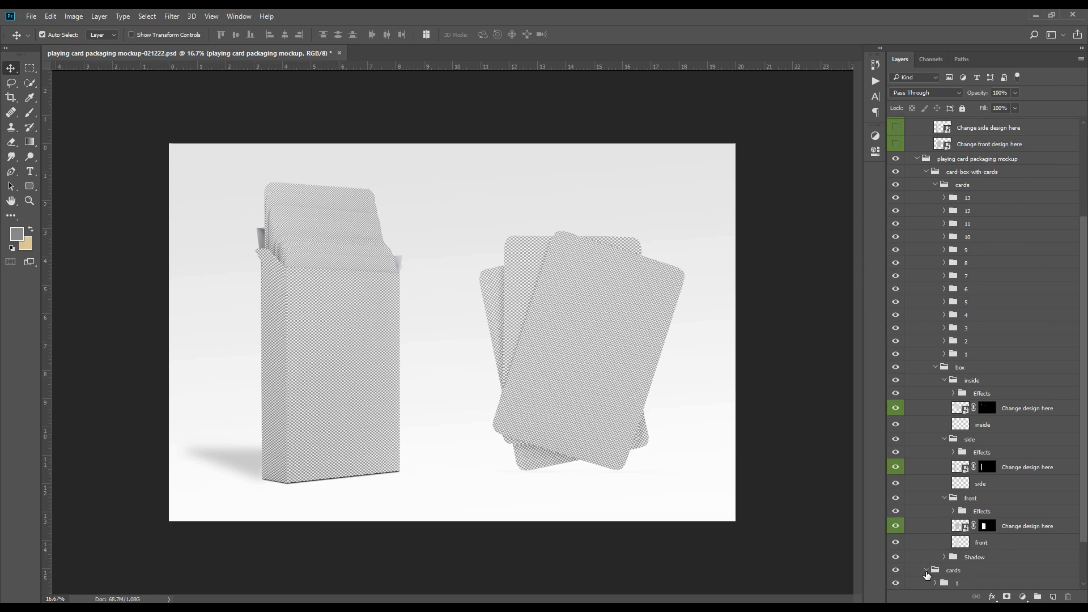
pyautogui.click(937, 528)
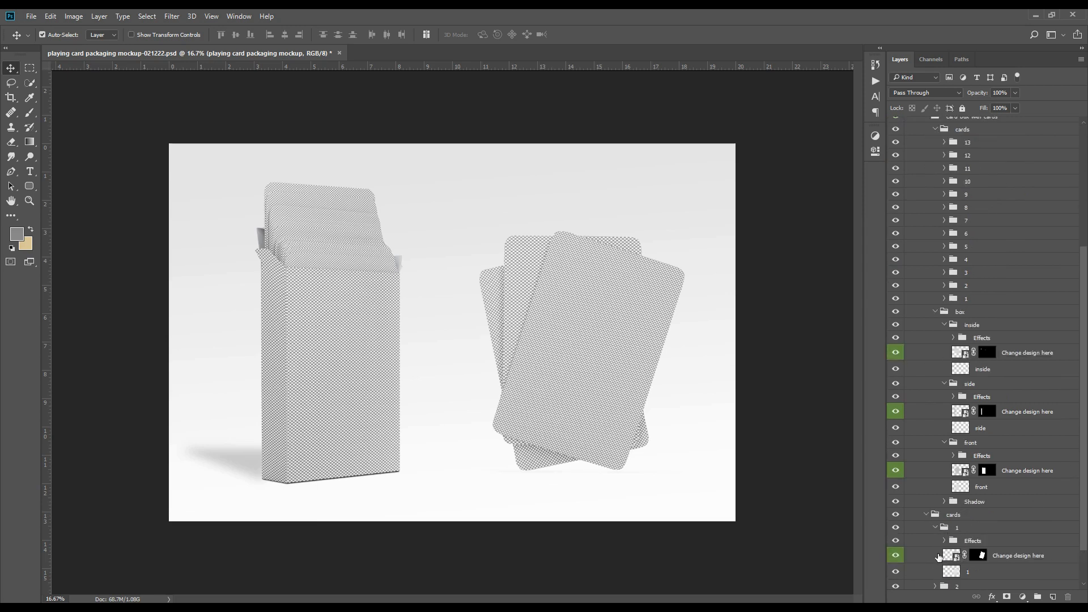
pyautogui.scroll(-2, 949, 537)
pyautogui.click(935, 541)
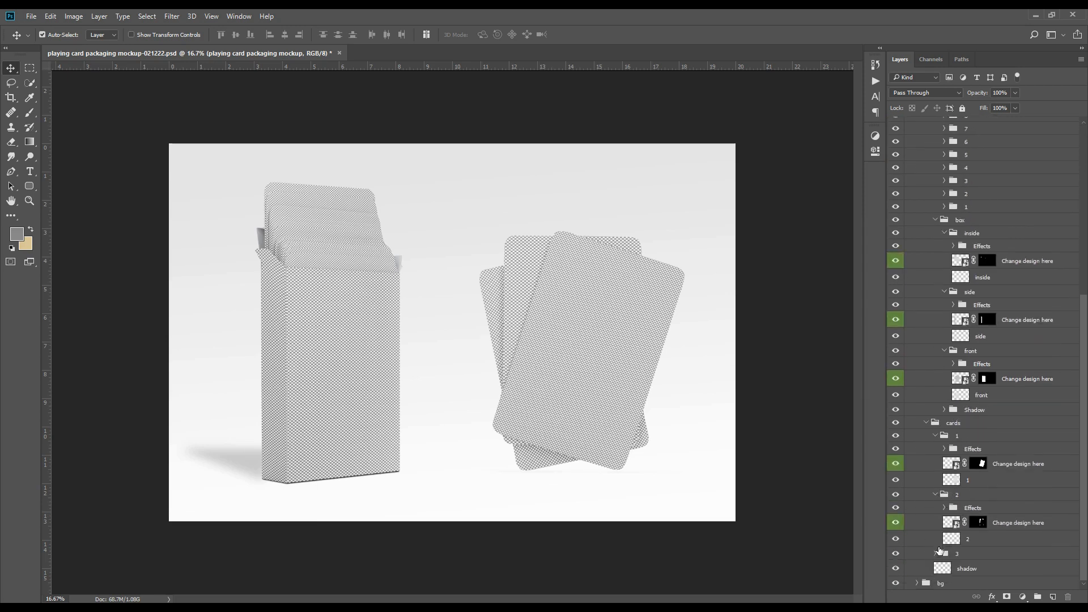
pyautogui.scroll(8, 988, 500)
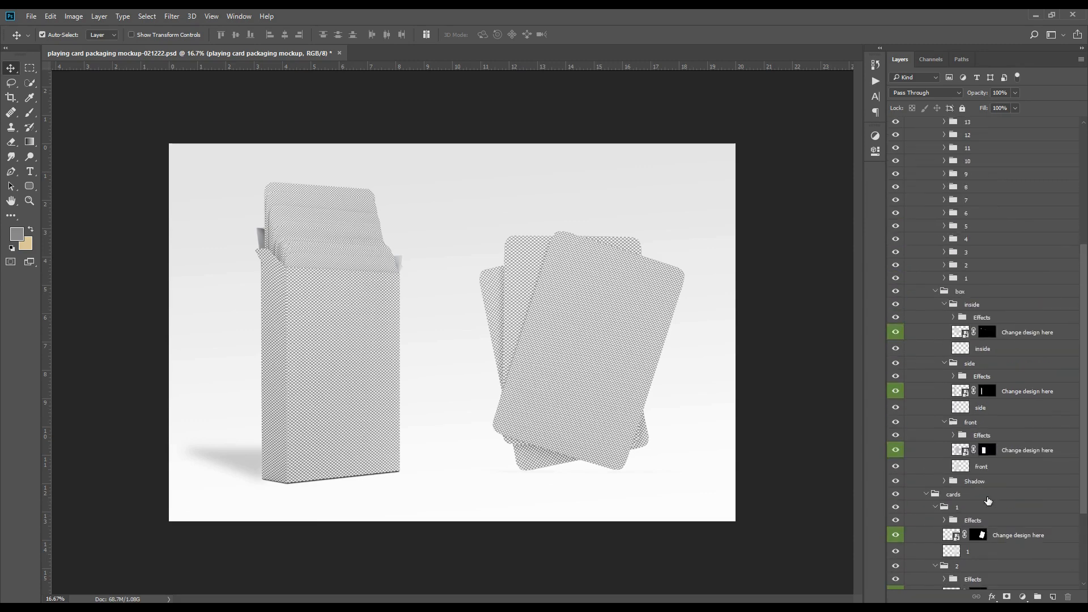
pyautogui.scroll(3, 995, 433)
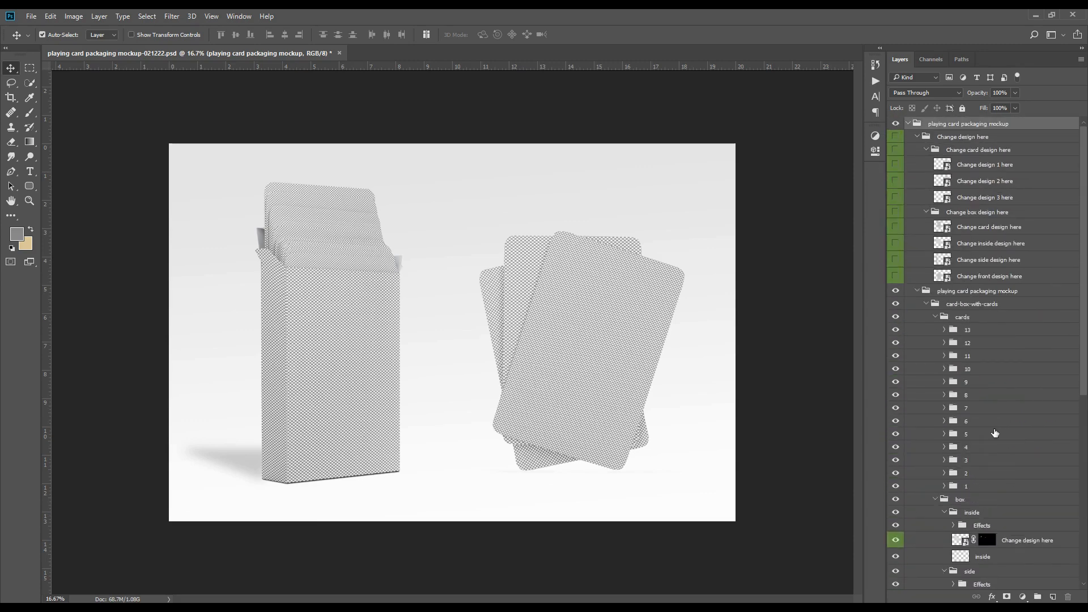
# - Open the Change design 1 here smart object and place the embedded k1 image from the desktop folder playing-card-packaging-mockup-021222
pyautogui.doubleClick(949, 170)
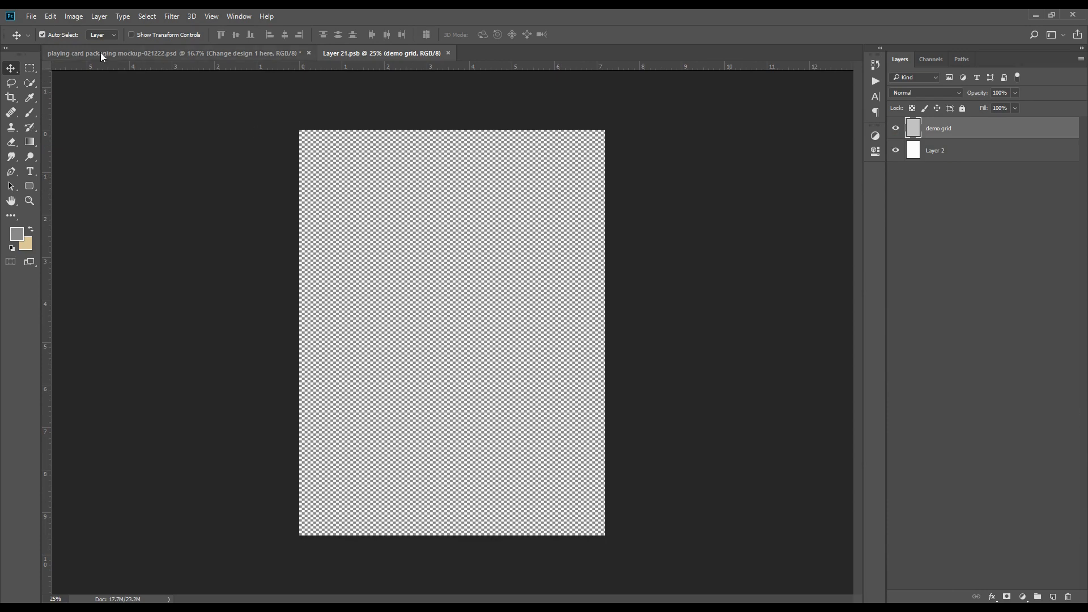
pyautogui.click(31, 16)
pyautogui.click(81, 227)
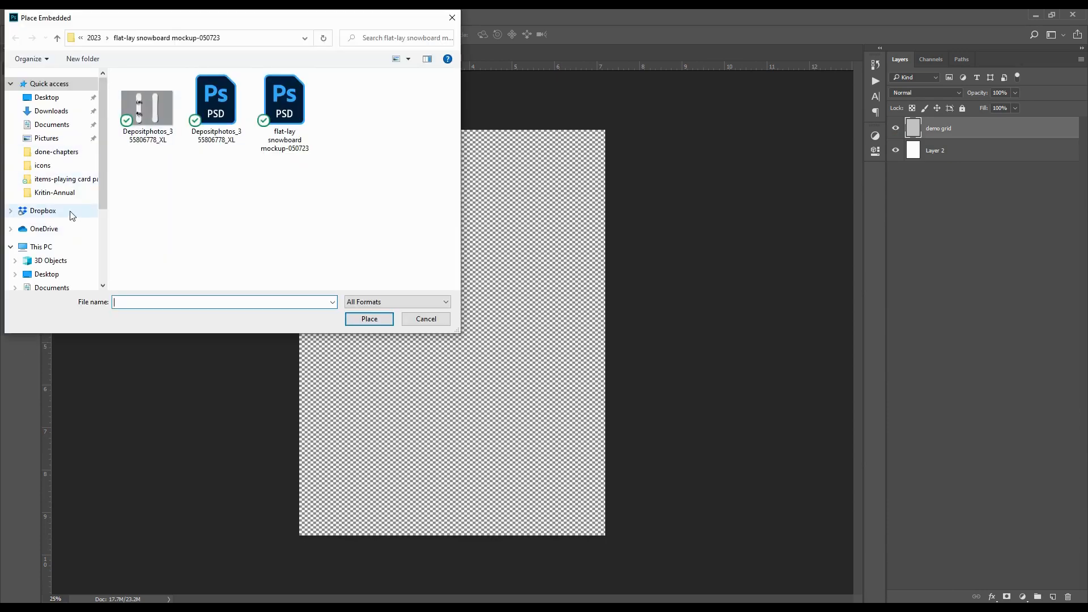
pyautogui.scroll(-3, 67, 227)
pyautogui.scroll(3, 66, 227)
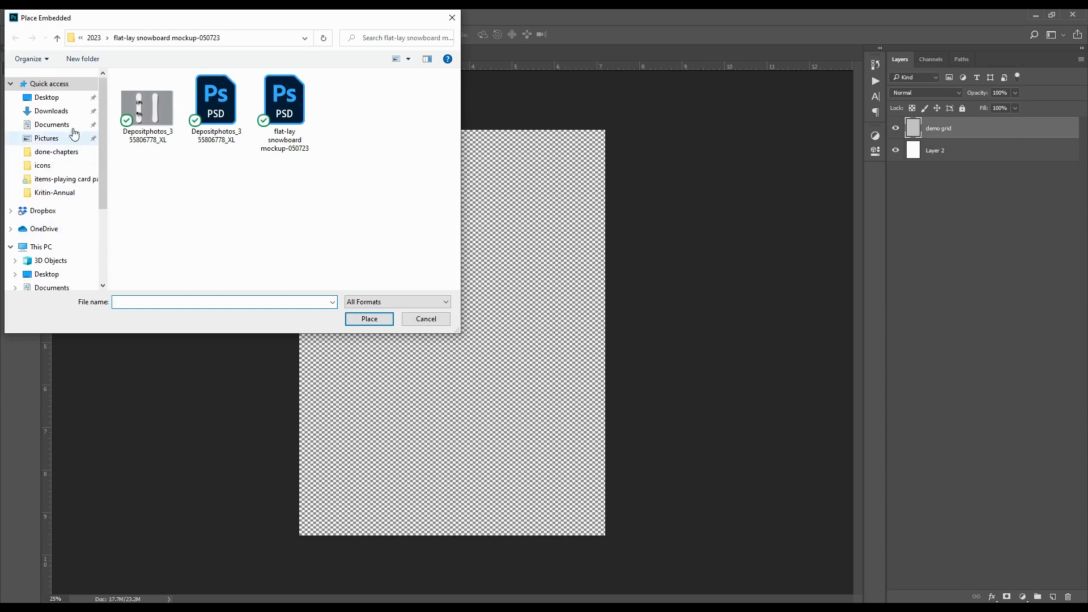
pyautogui.click(61, 99)
pyautogui.doubleClick(352, 104)
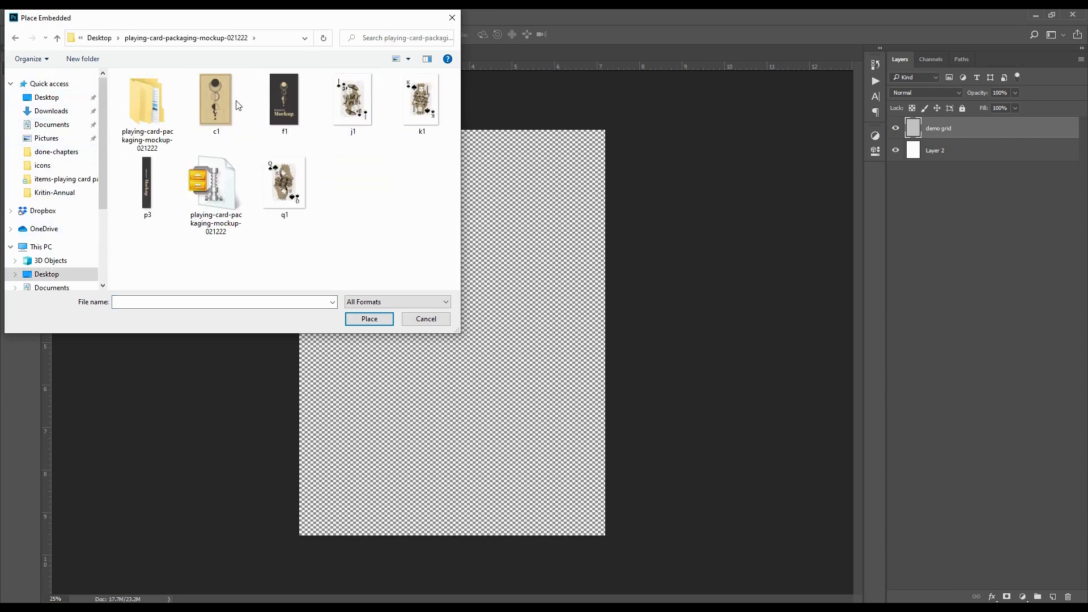
pyautogui.click(422, 100)
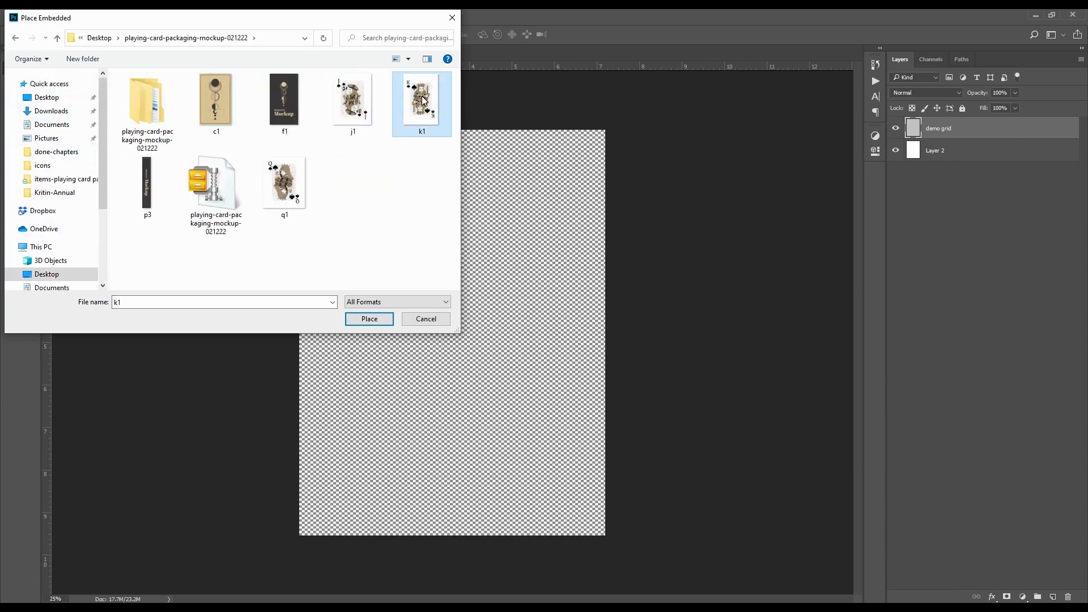
pyautogui.click(285, 184)
pyautogui.doubleClick(420, 103)
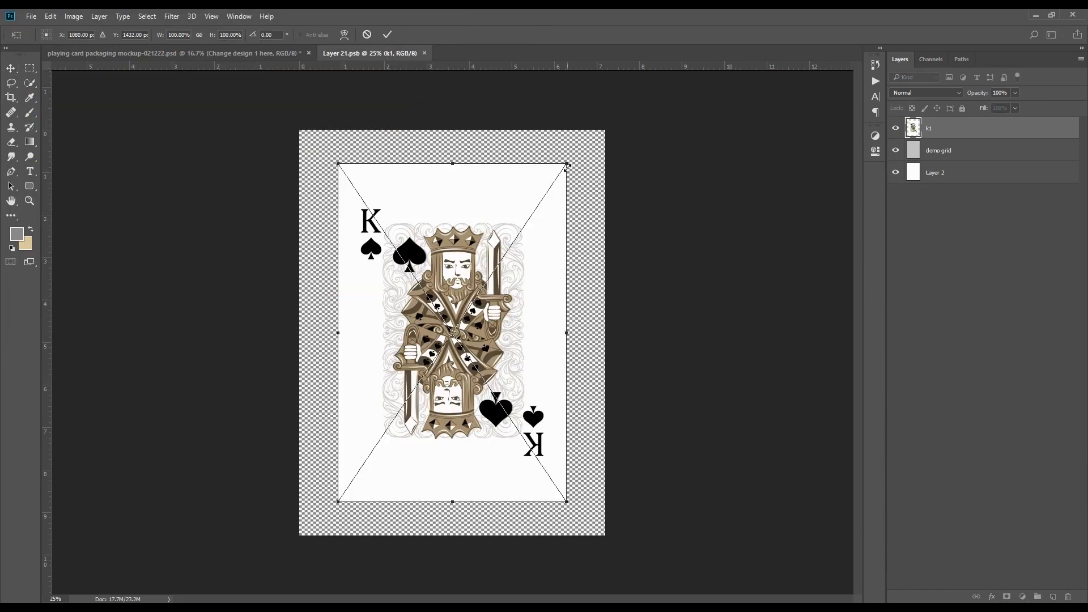
# - Enlarge the placed k1 king card to the full canvas height and save the smart object to update the mockup
pyautogui.moveTo(567, 165); pyautogui.dragTo(599, 139)
pyautogui.press('Return')
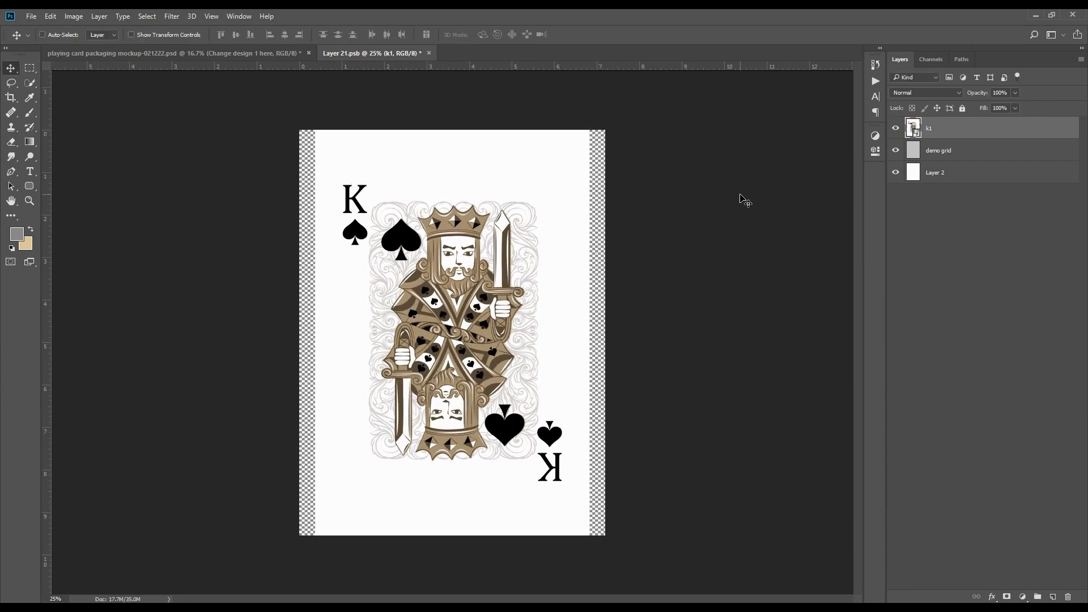
pyautogui.hotkey('ctrl', 's')
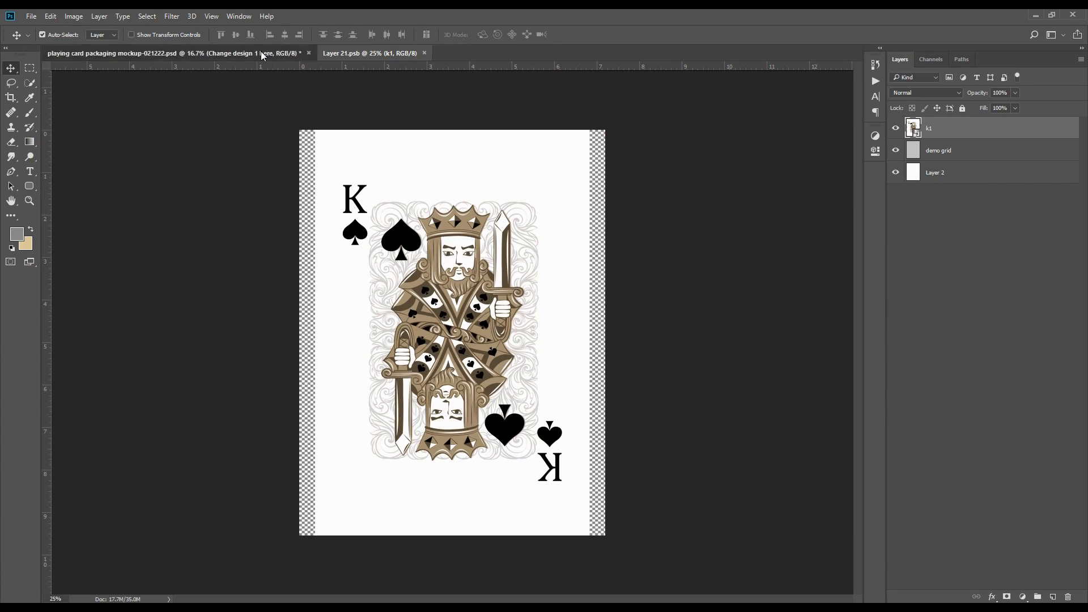
pyautogui.click(261, 51)
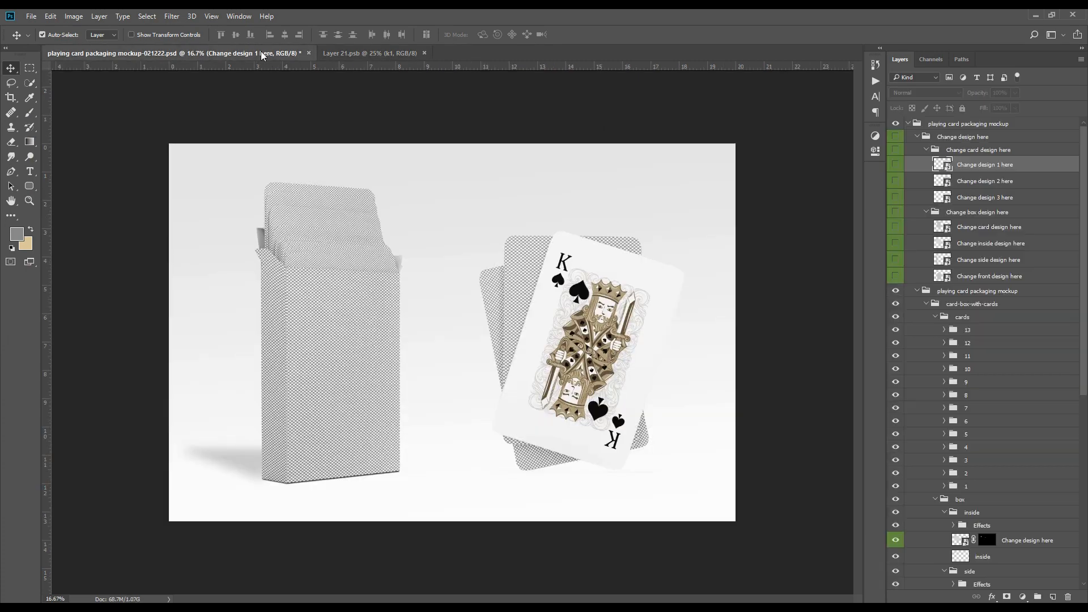
pyautogui.click(341, 52)
pyautogui.click(170, 54)
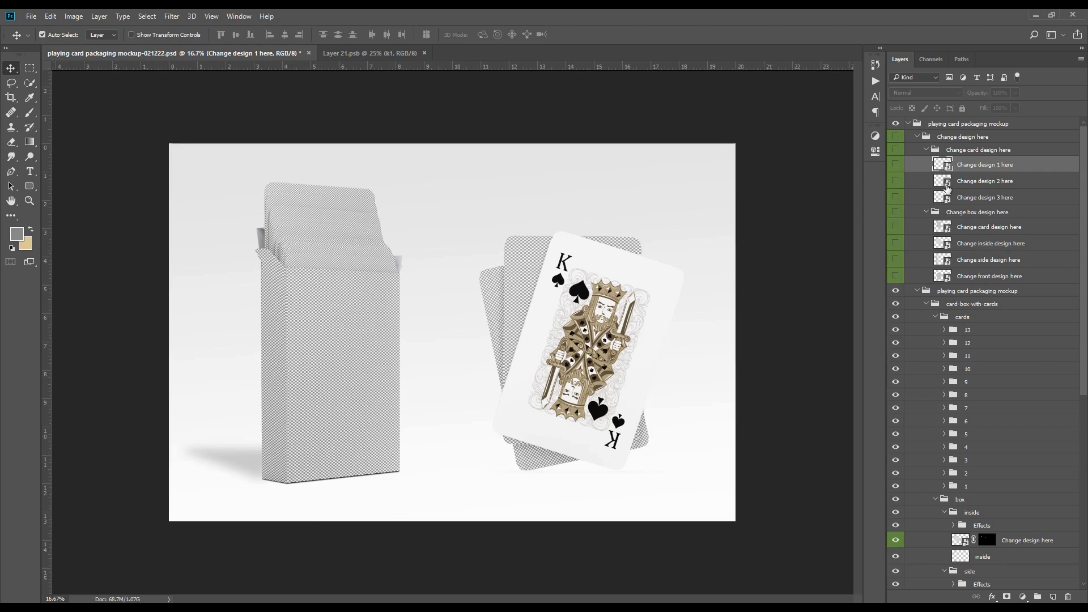
# - Place the embedded q1 image at its default fit in the Change design 2 here smart object and save it to update the mockup
pyautogui.doubleClick(944, 182)
pyautogui.click(31, 17)
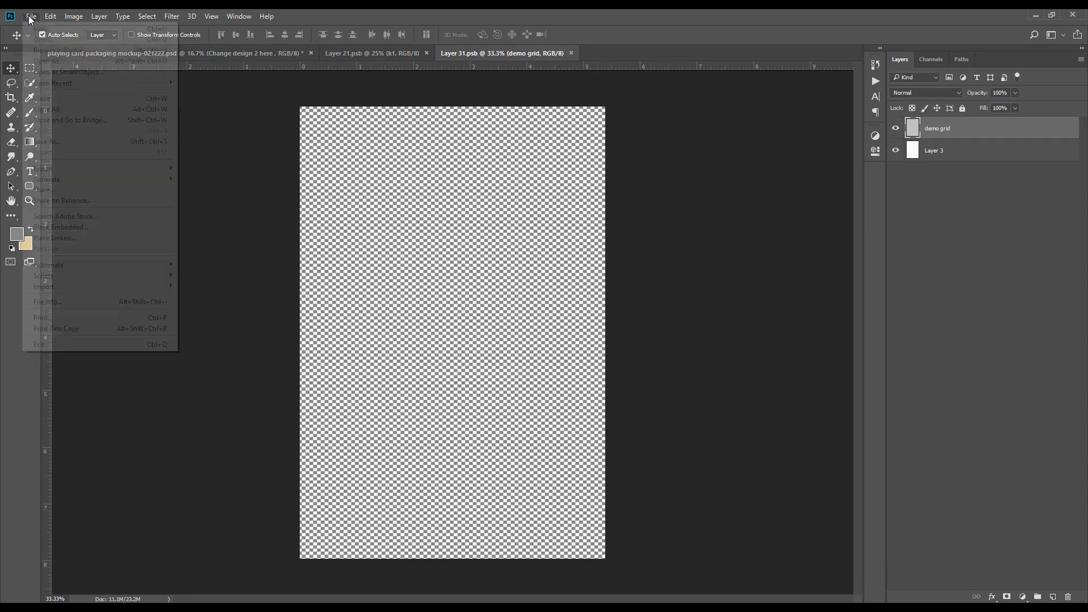
pyautogui.click(75, 227)
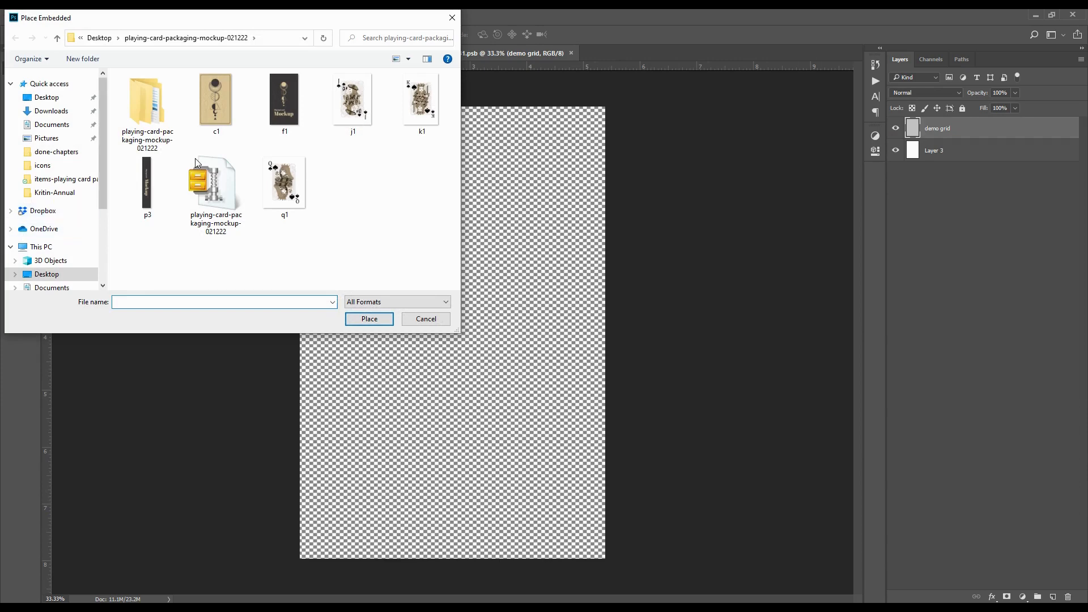
pyautogui.doubleClick(273, 179)
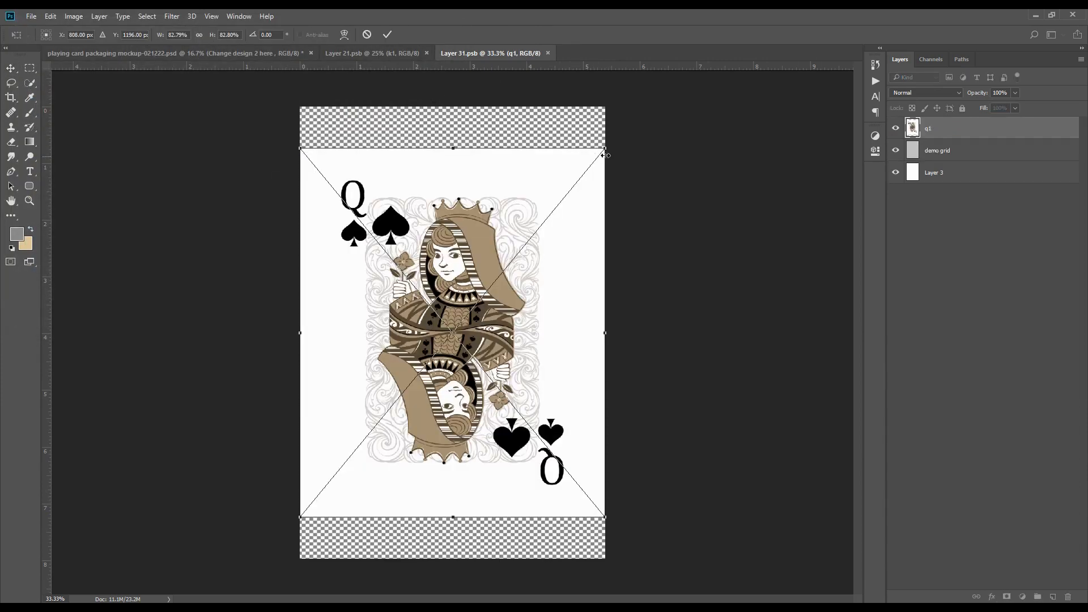
pyautogui.press('Return')
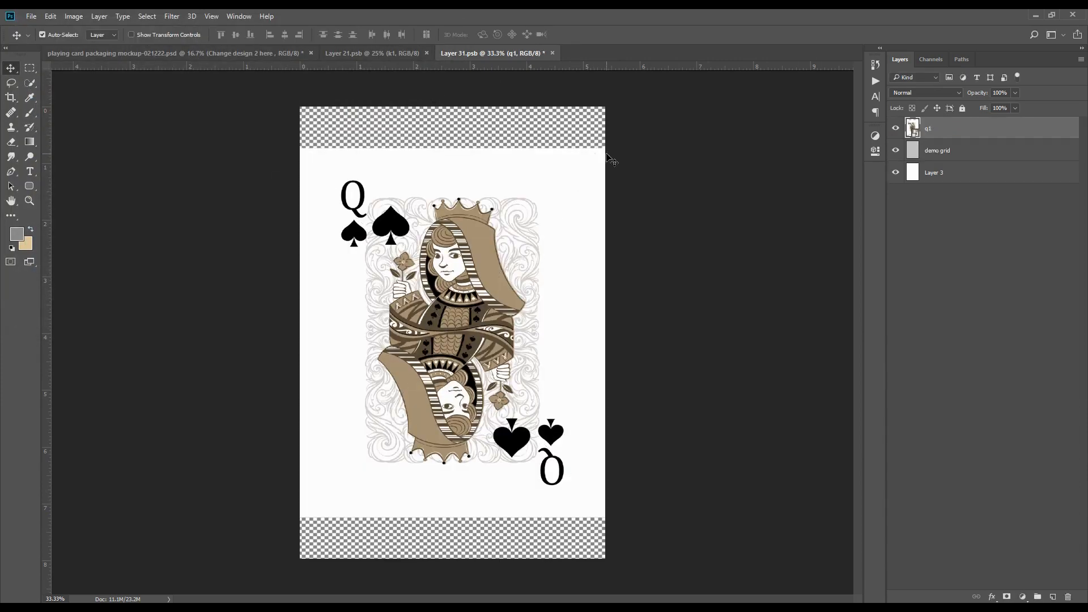
pyautogui.hotkey('ctrl', 's')
pyautogui.click(219, 52)
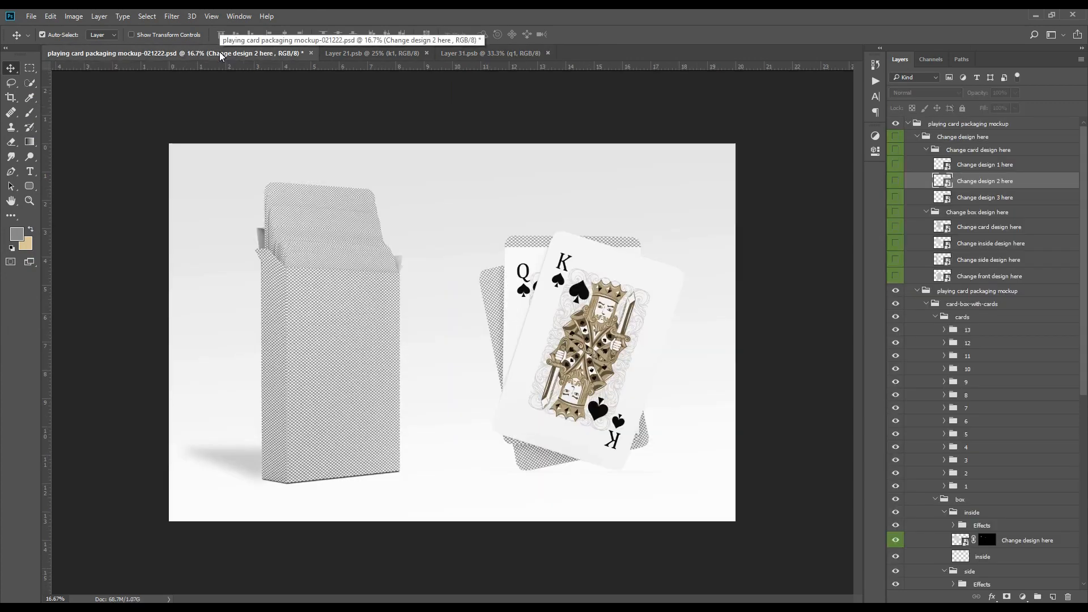
pyautogui.doubleClick(950, 169)
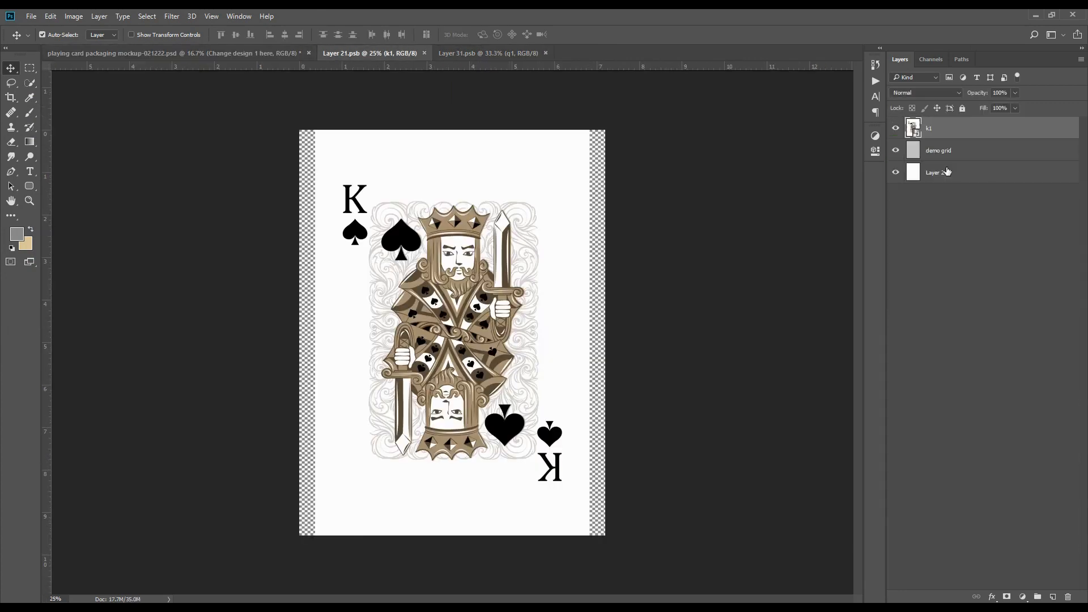
pyautogui.click(190, 53)
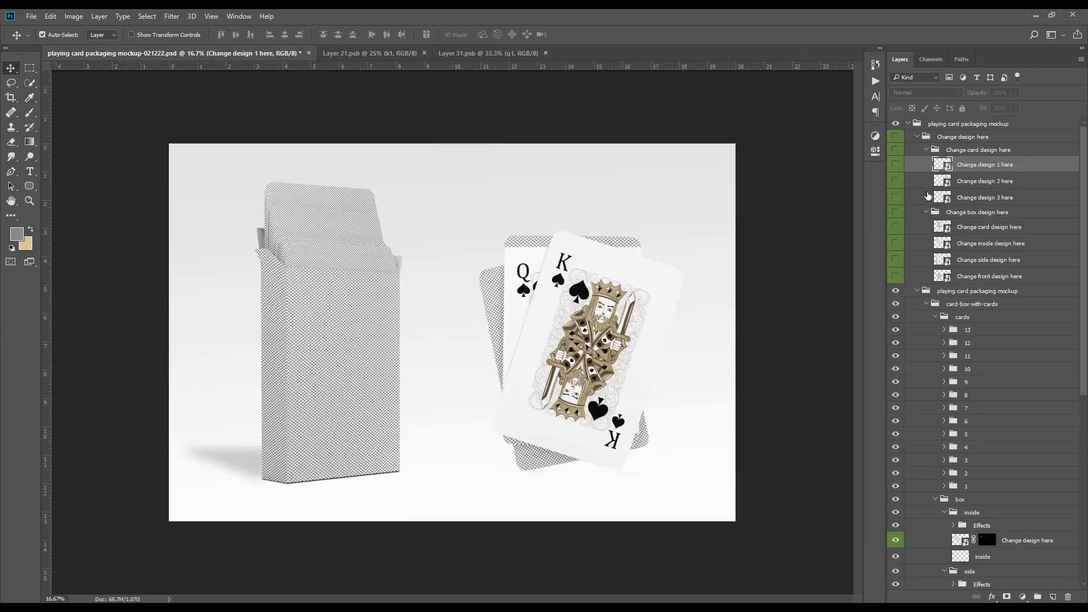
# - Open the Change design 3 here smart object and place the embedded j1 image at its default fit
pyautogui.doubleClick(945, 197)
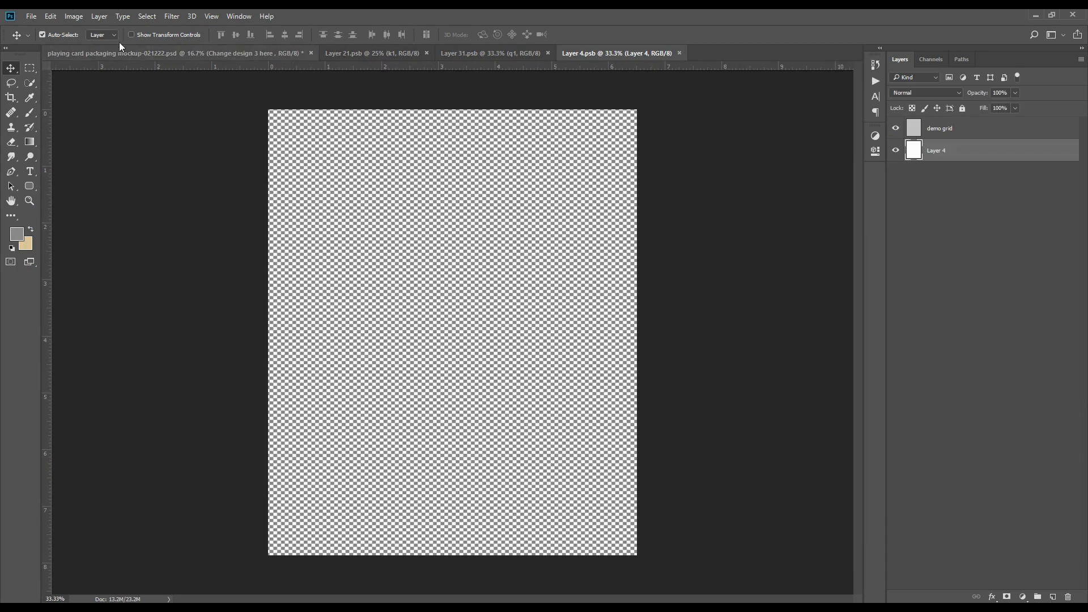
pyautogui.click(32, 22)
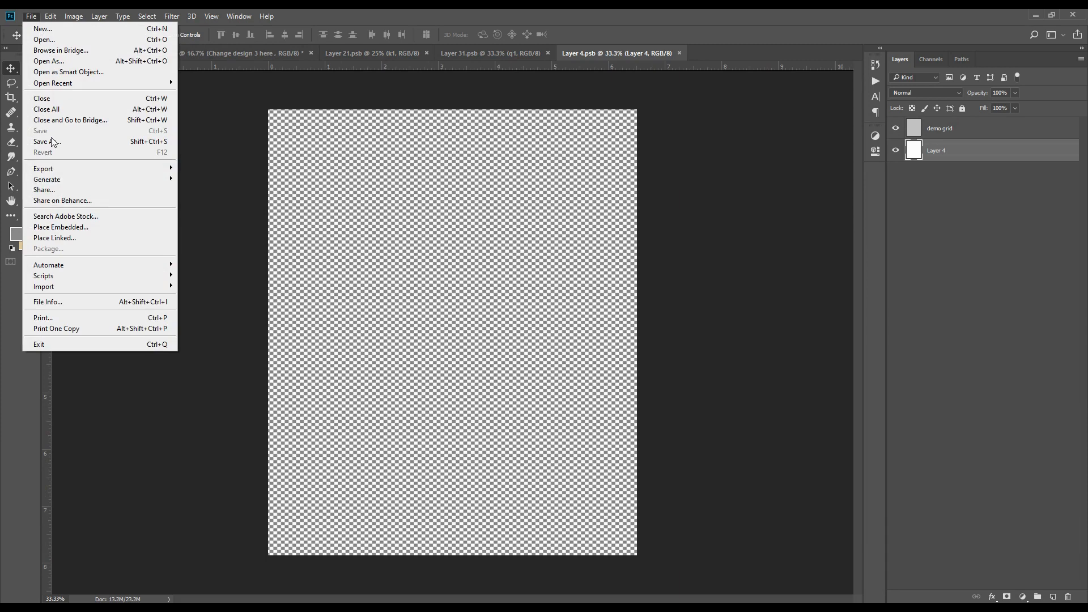
pyautogui.click(71, 227)
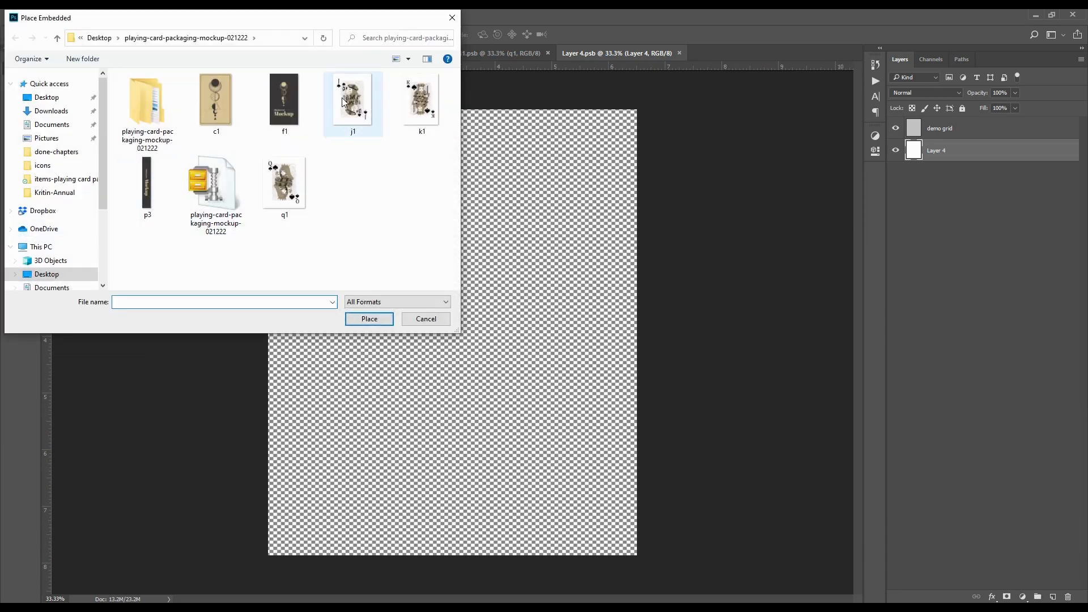
pyautogui.doubleClick(353, 103)
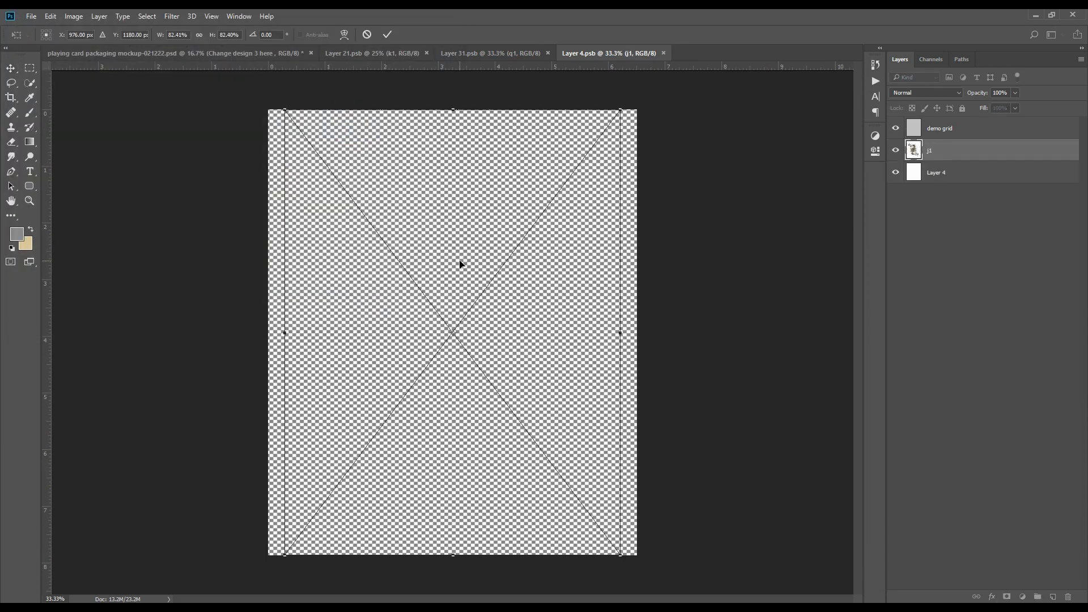
pyautogui.press('Return')
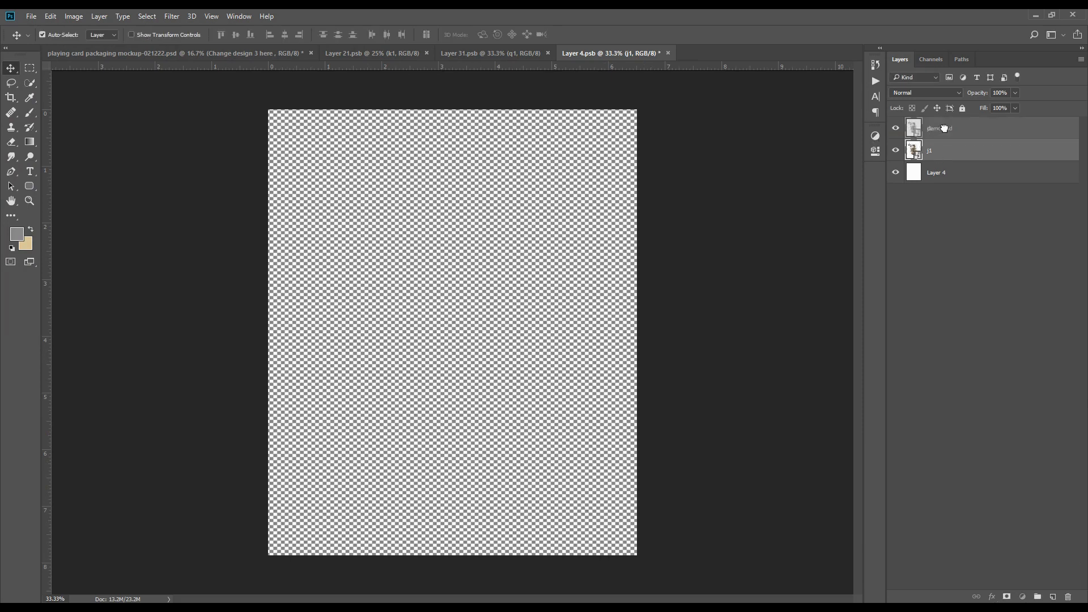
# - Move the j1 layer above the demo grid layer and save the smart object to update the mockup
pyautogui.moveTo(950, 148); pyautogui.dragTo(952, 120)
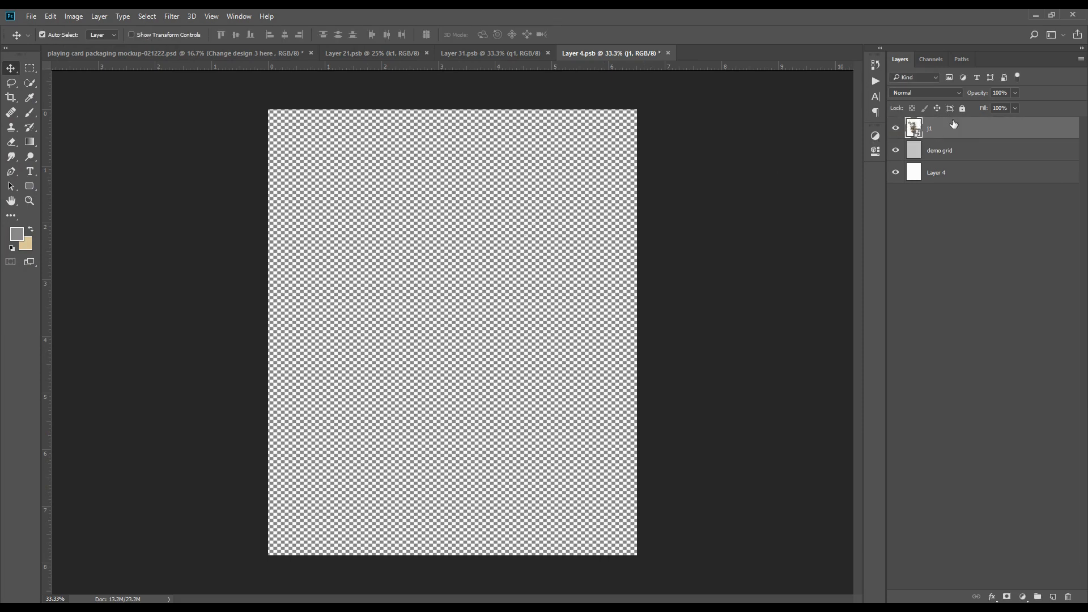
pyautogui.moveTo(708, 363); pyautogui.dragTo(711, 365)
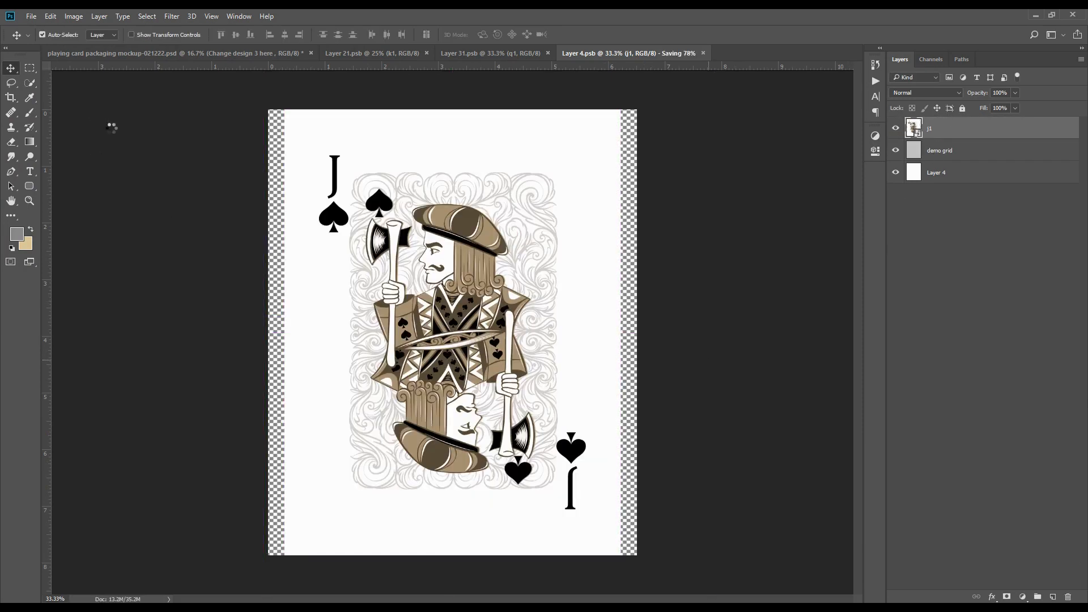
pyautogui.click(151, 54)
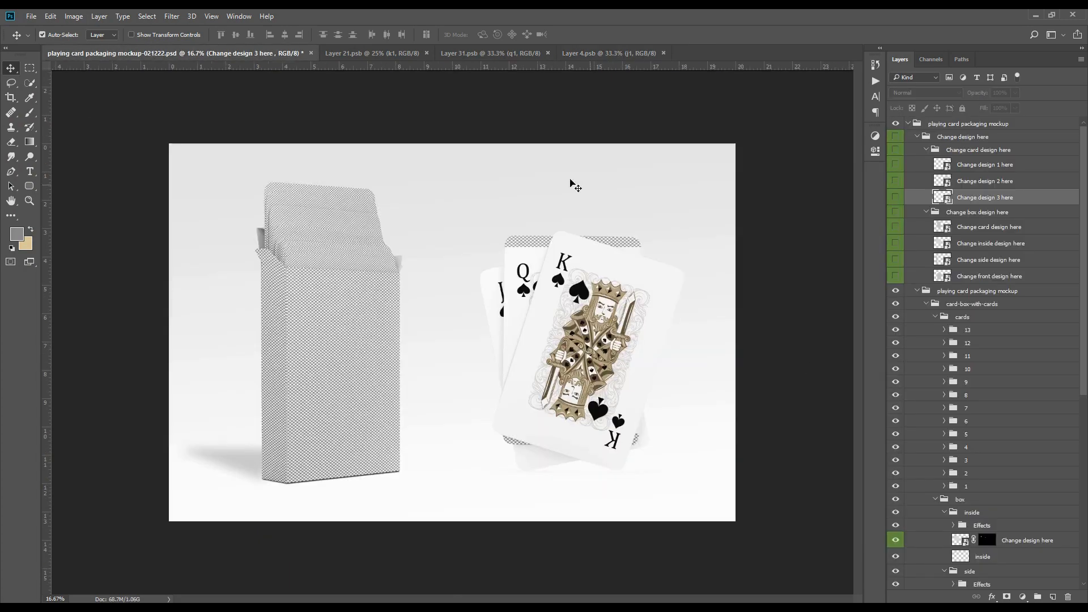
# - Scale the queen card in the q1 smart object up slightly to about 84.7%
pyautogui.click(474, 53)
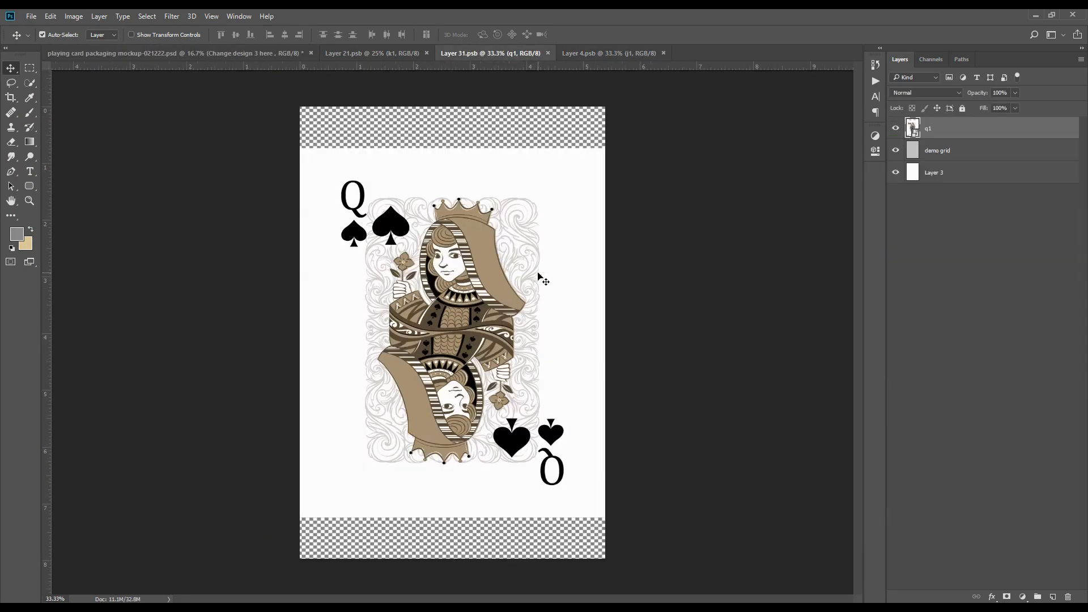
pyautogui.hotkey('ctrl', 't')
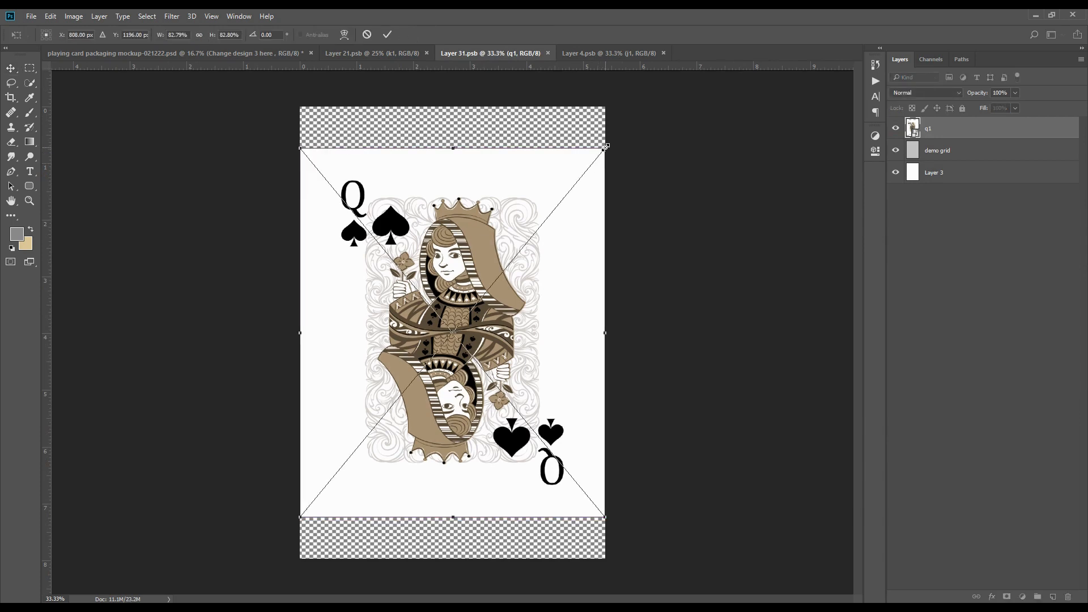
pyautogui.moveTo(605, 146); pyautogui.dragTo(609, 140)
pyautogui.press('Return')
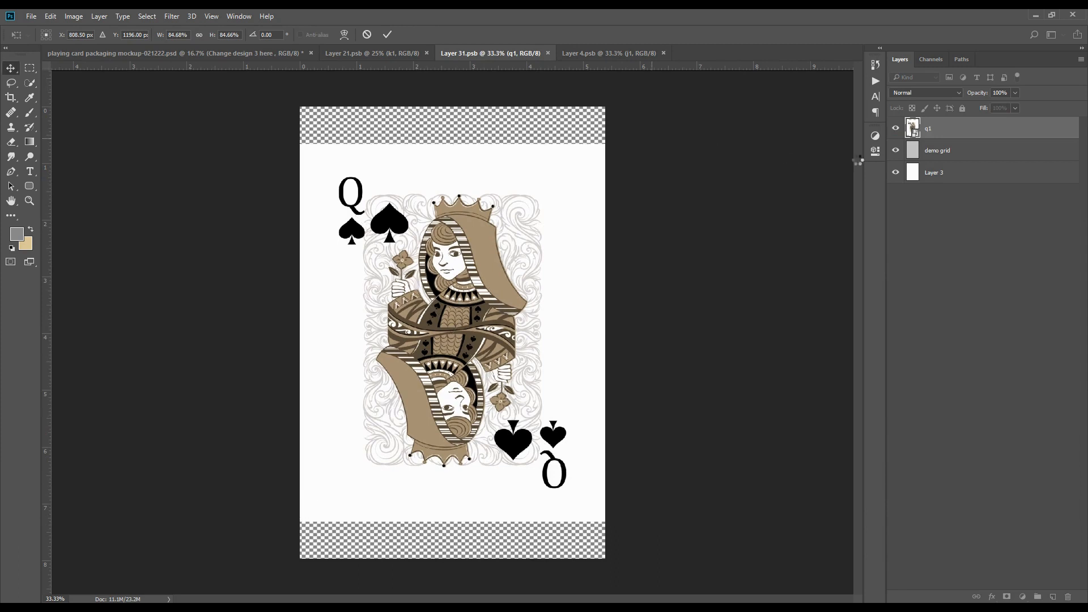
# - Hide the demo grid layer behind the queen card and save the smart object to update the mockup
pyautogui.click(895, 150)
pyautogui.click(948, 337)
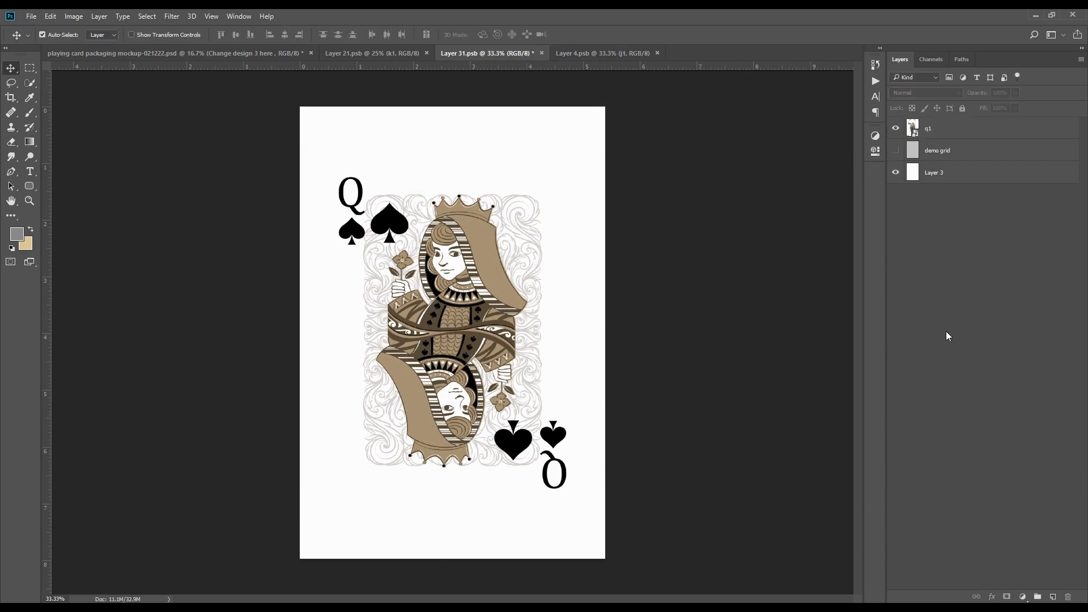
pyautogui.hotkey('ctrl', 's')
pyautogui.click(250, 53)
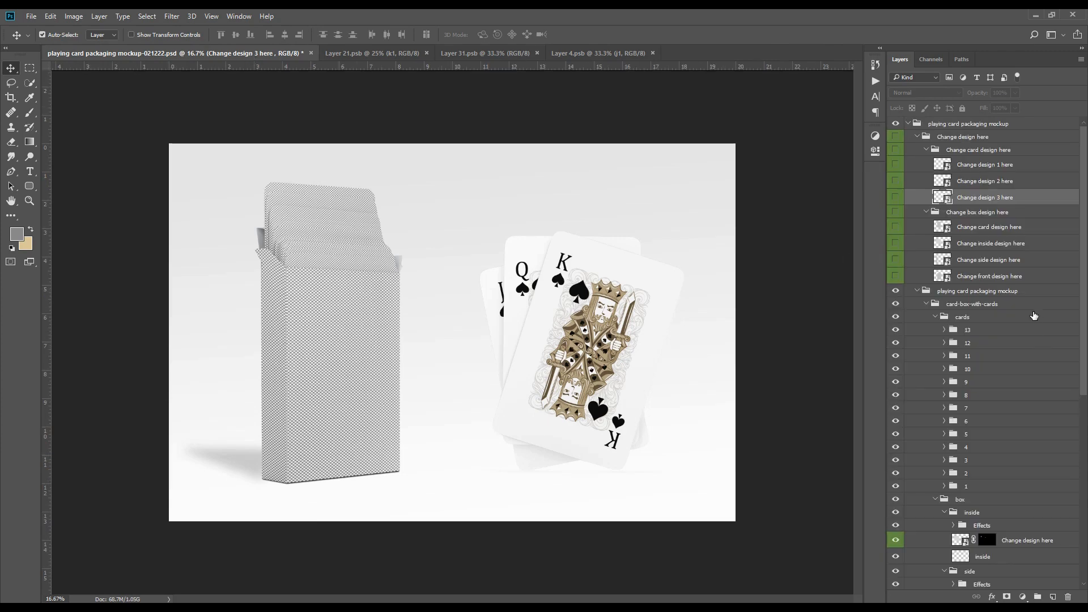
# - Place the embedded c1 image at its default fit in the Change card design here smart object and save it to update the mockup
pyautogui.doubleClick(942, 227)
pyautogui.click(10, 16)
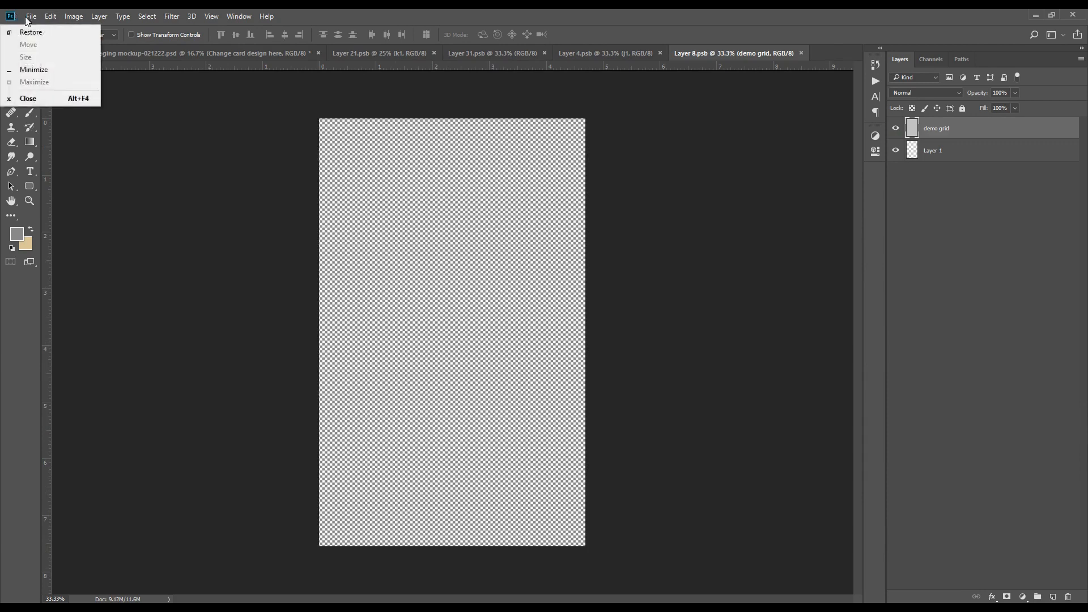
pyautogui.click(30, 16)
pyautogui.click(49, 225)
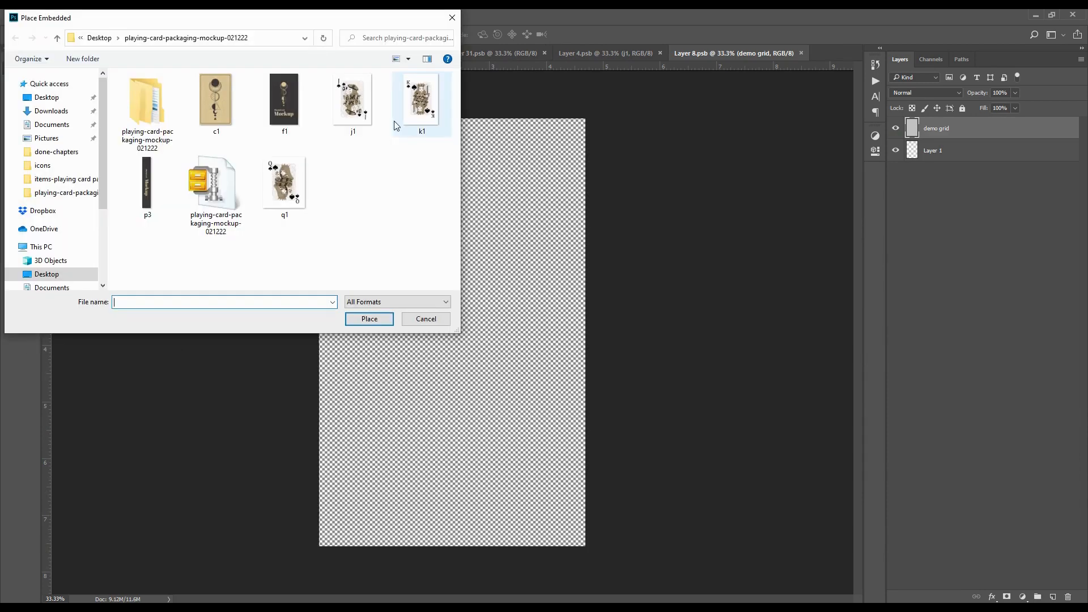
pyautogui.doubleClick(203, 90)
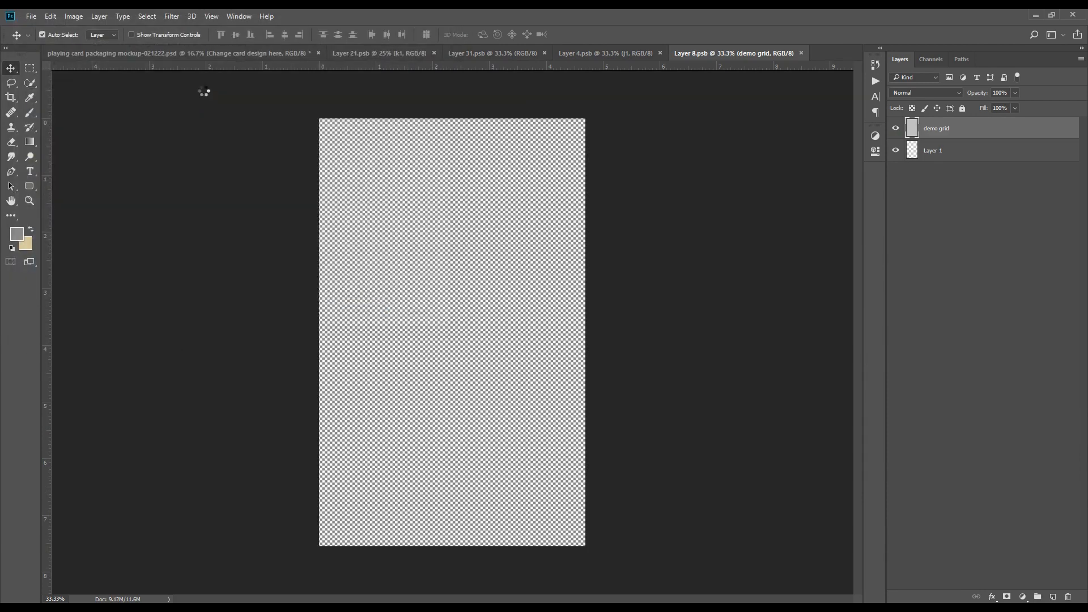
pyautogui.press('Return')
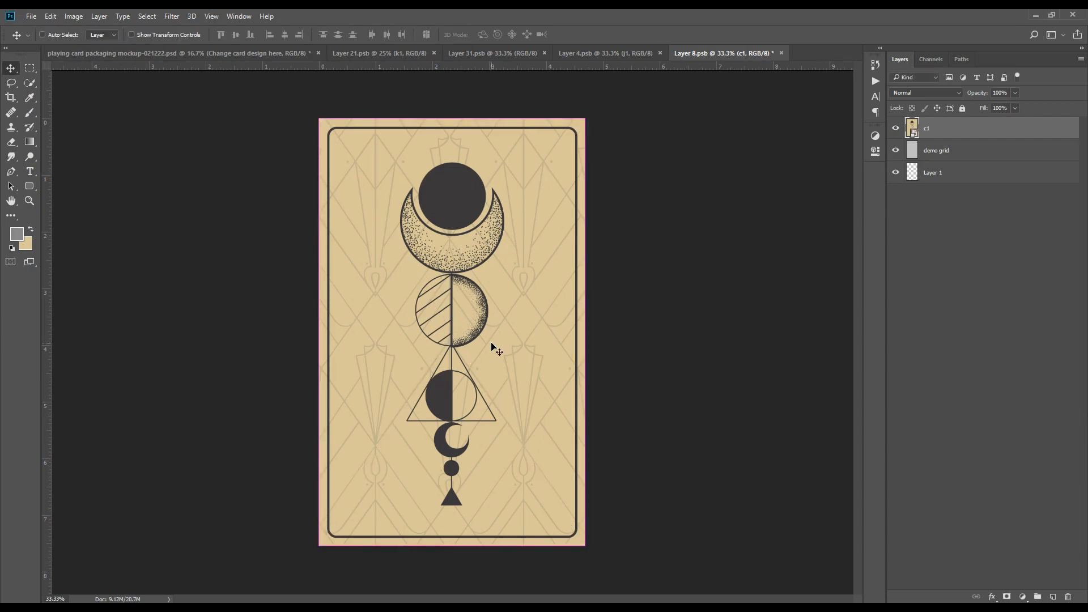
pyautogui.hotkey('ctrl', 's')
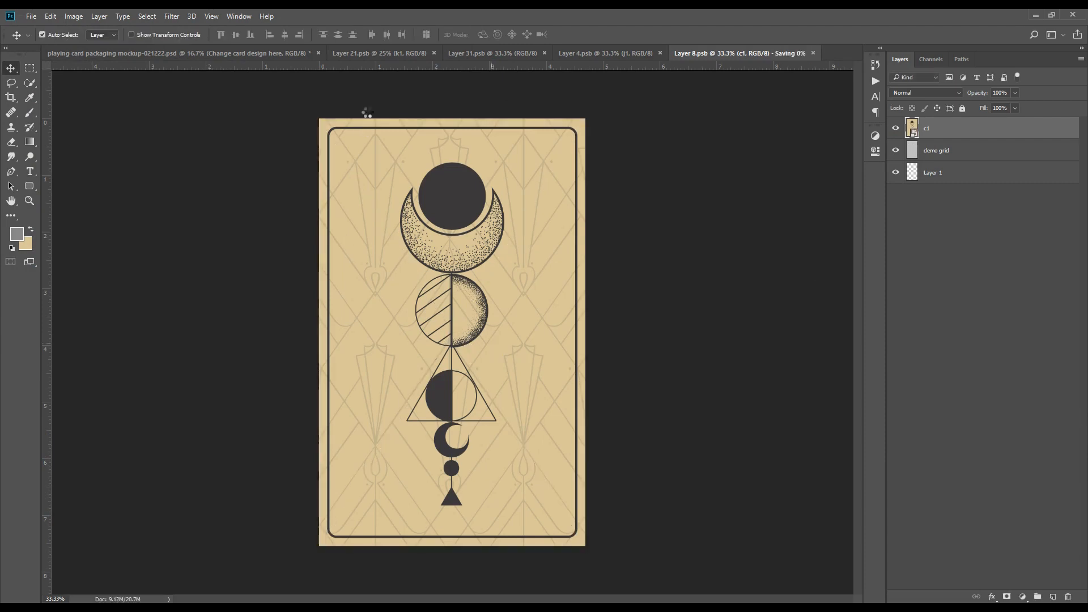
pyautogui.click(237, 53)
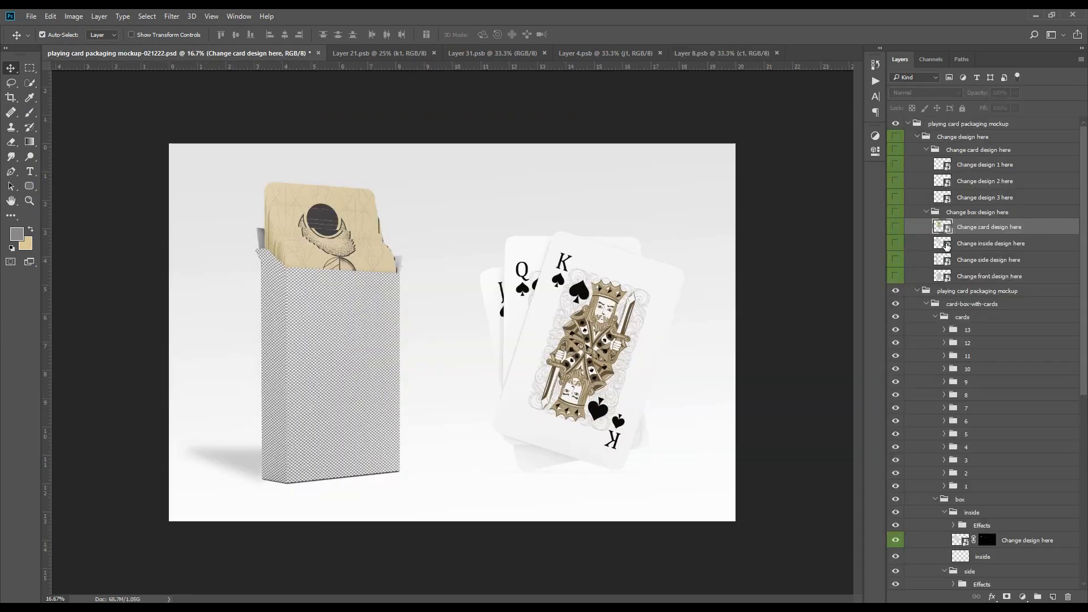
# - Look at the contents of the Change inside design here smart object and return to the mockup document
pyautogui.doubleClick(943, 243)
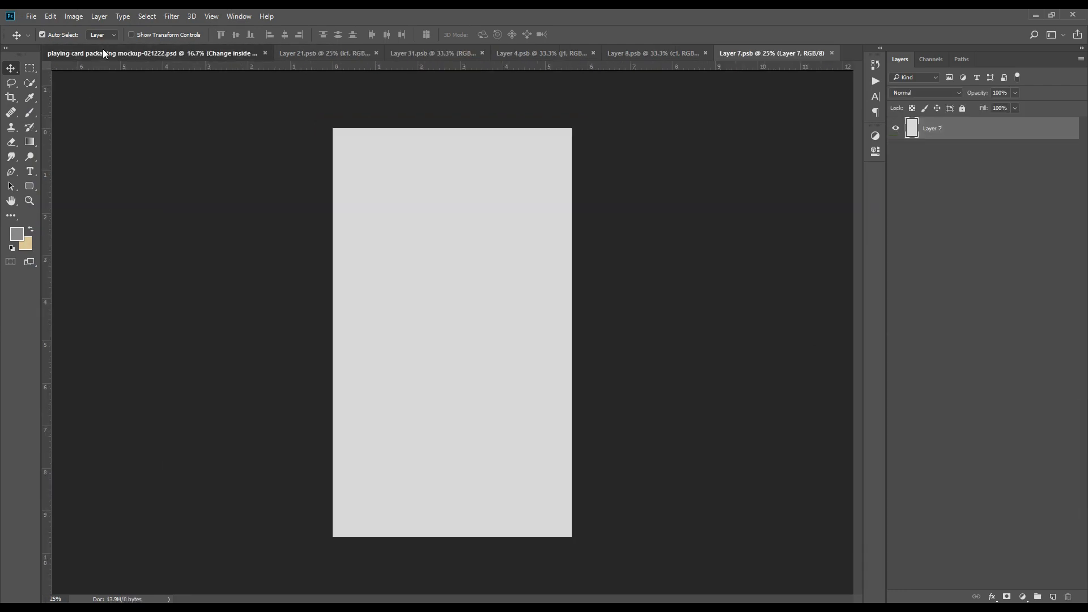
pyautogui.click(103, 53)
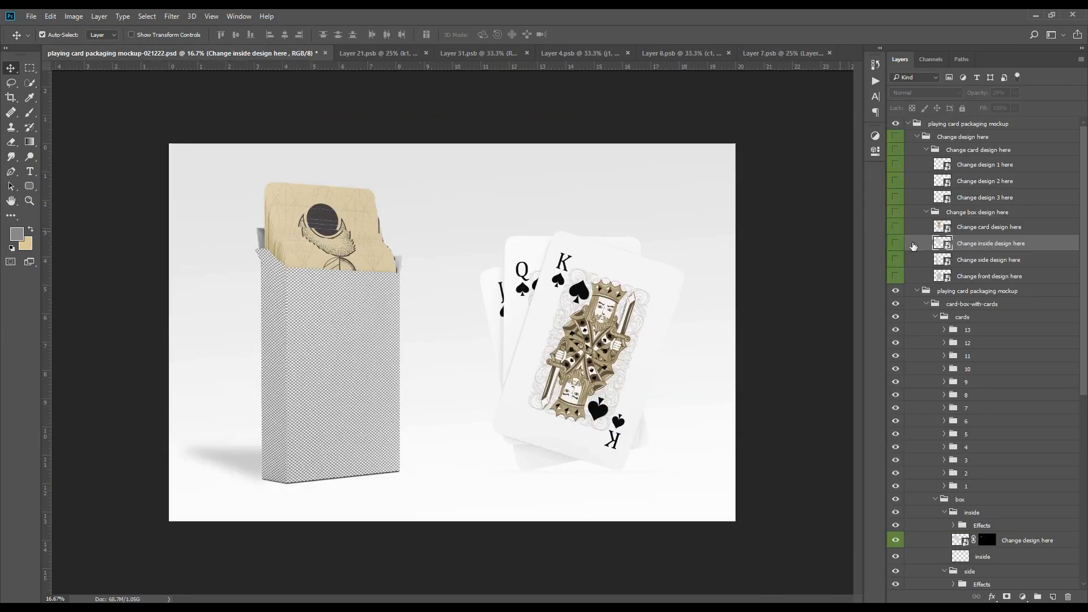
# - Place the embedded p3 image at its default fit in the Change side design here smart object and save it to update the mockup
pyautogui.doubleClick(943, 260)
pyautogui.click(31, 15)
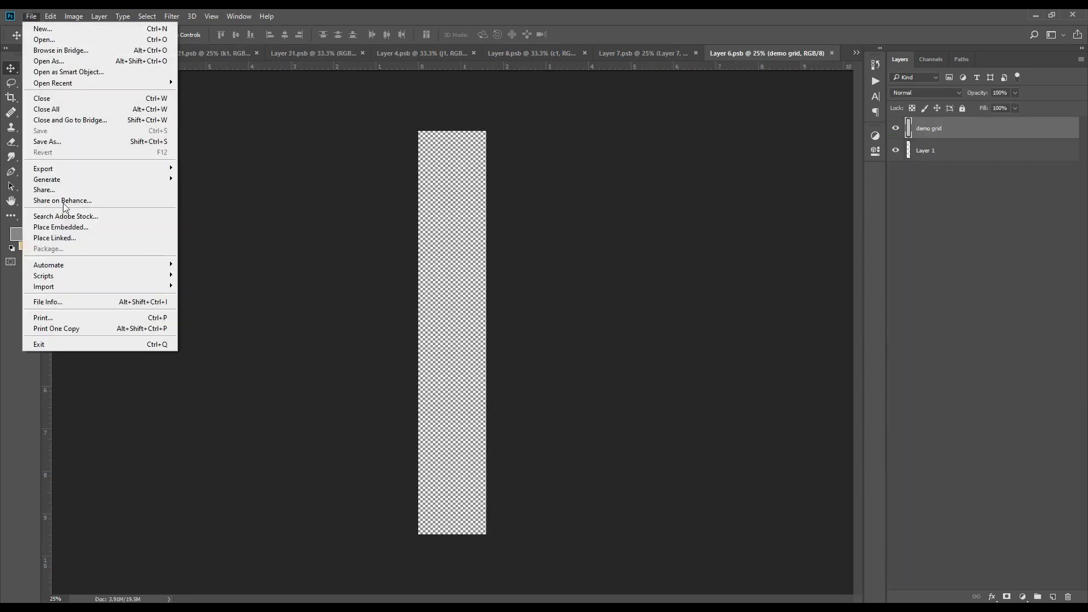
pyautogui.click(83, 227)
pyautogui.doubleClick(141, 182)
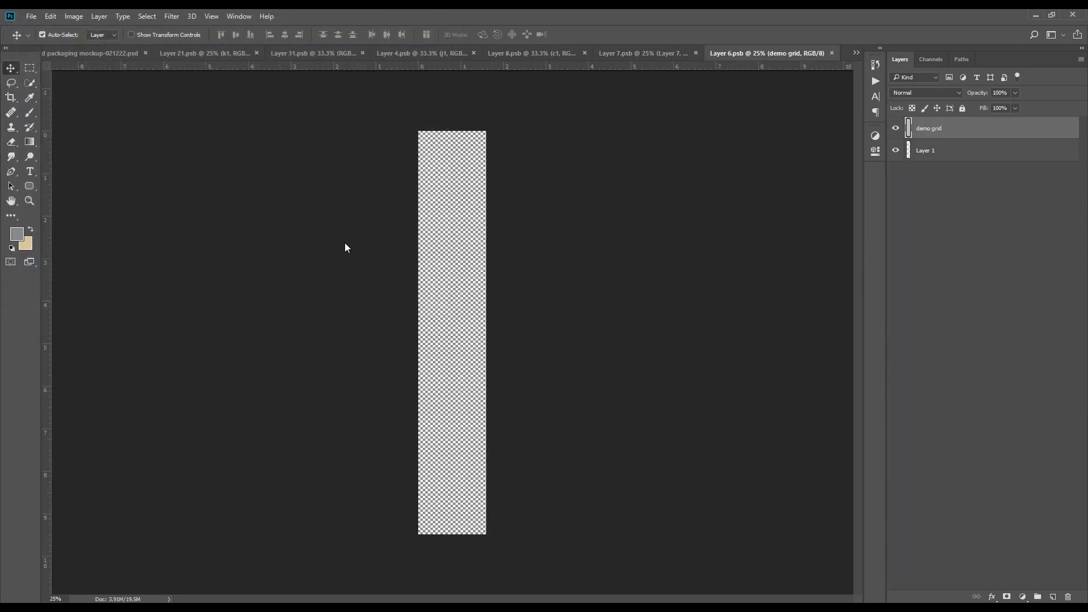
pyautogui.press('Return')
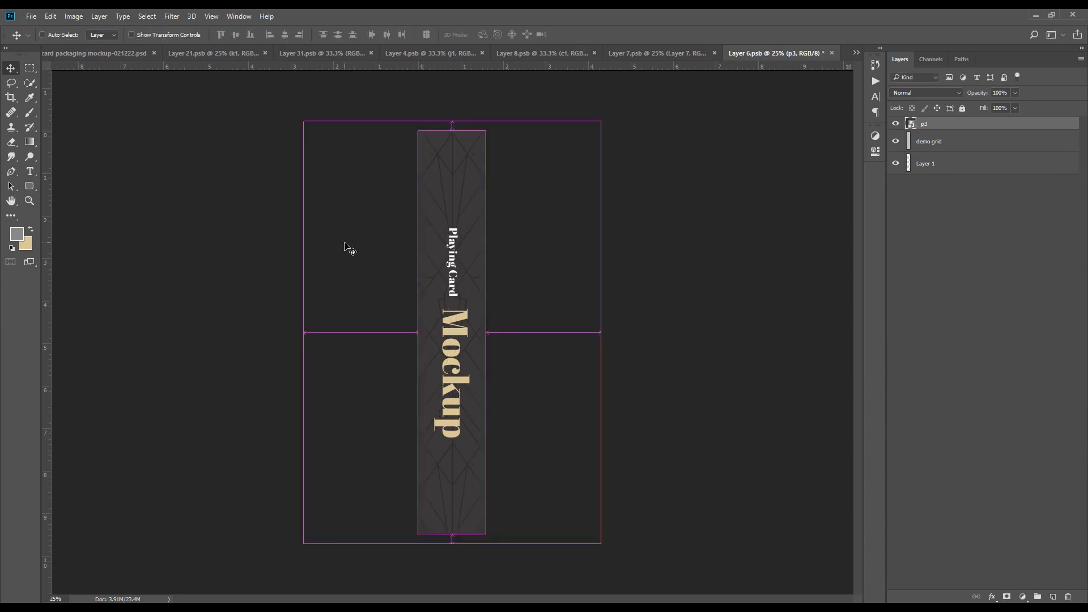
pyautogui.hotkey('ctrl', 's')
pyautogui.click(116, 59)
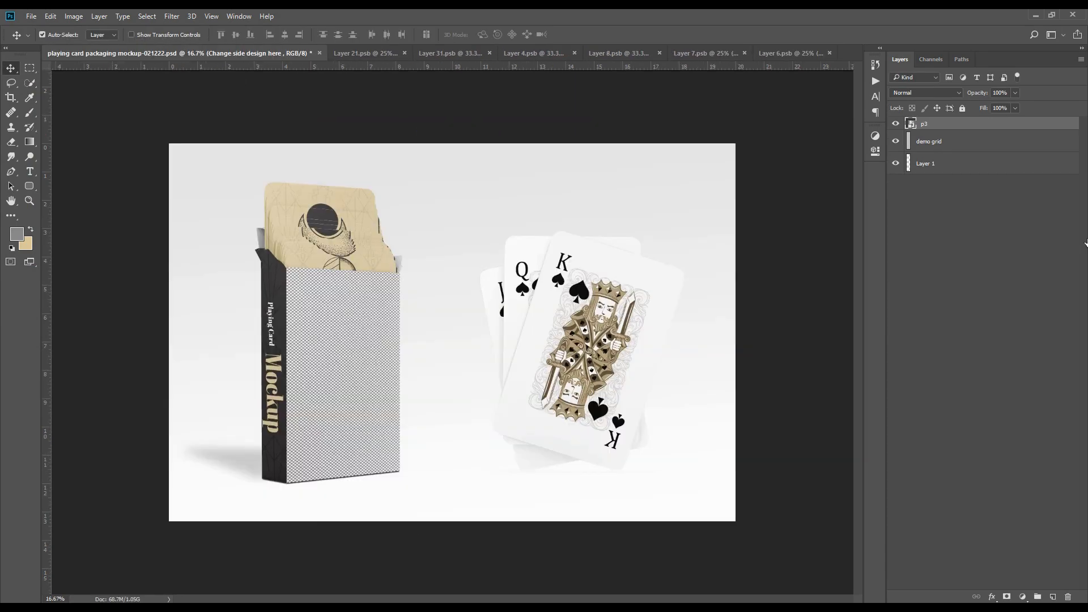
# - Place the embedded f1 image at its default fit in the Change front design here smart object and save it to update the mockup
pyautogui.doubleClick(942, 276)
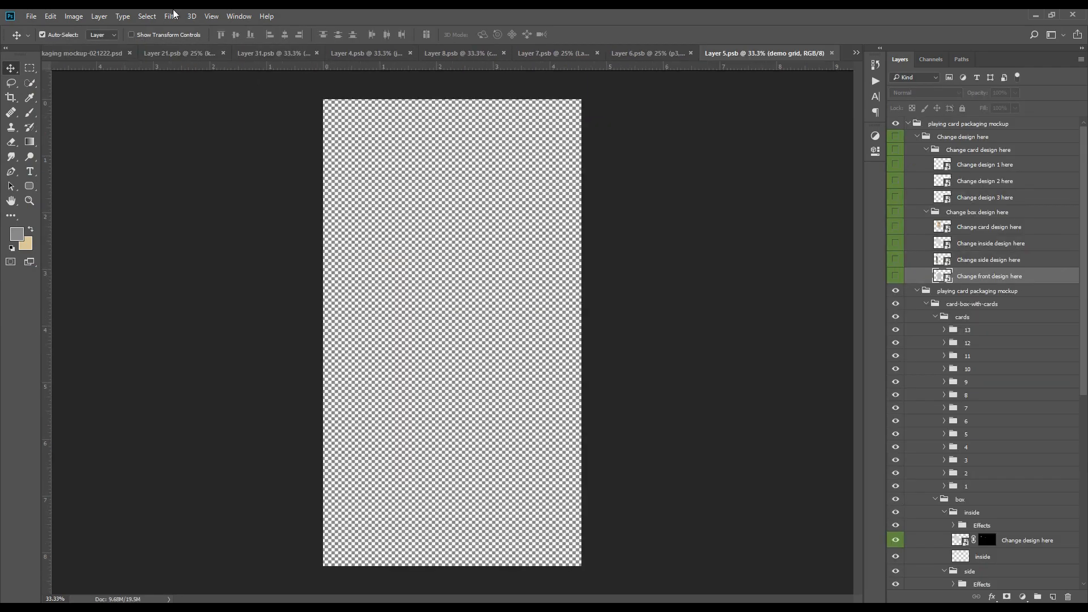
pyautogui.click(31, 17)
pyautogui.click(78, 227)
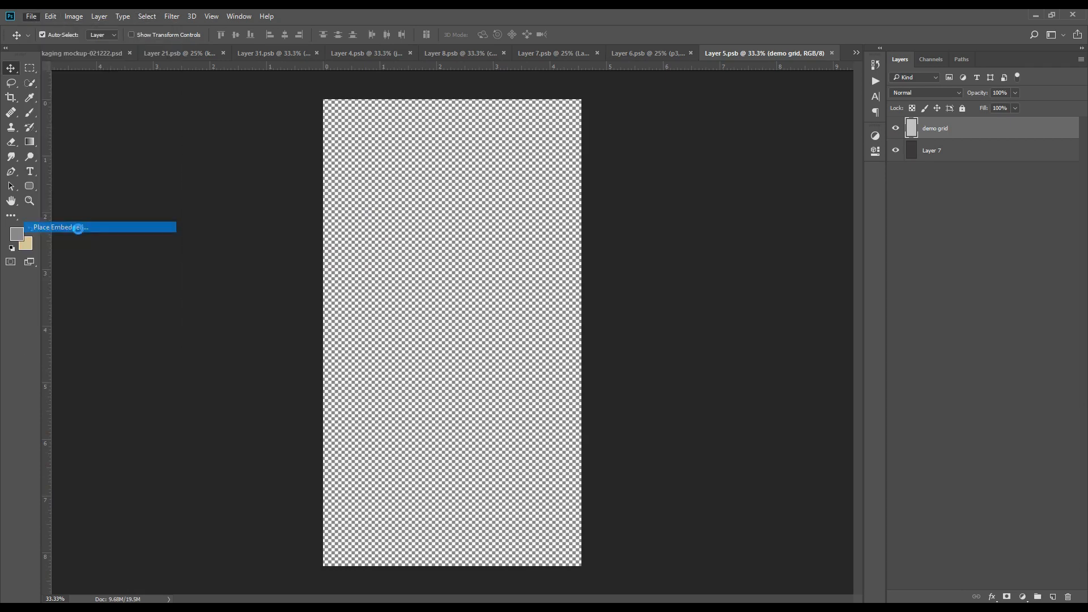
pyautogui.doubleClick(311, 114)
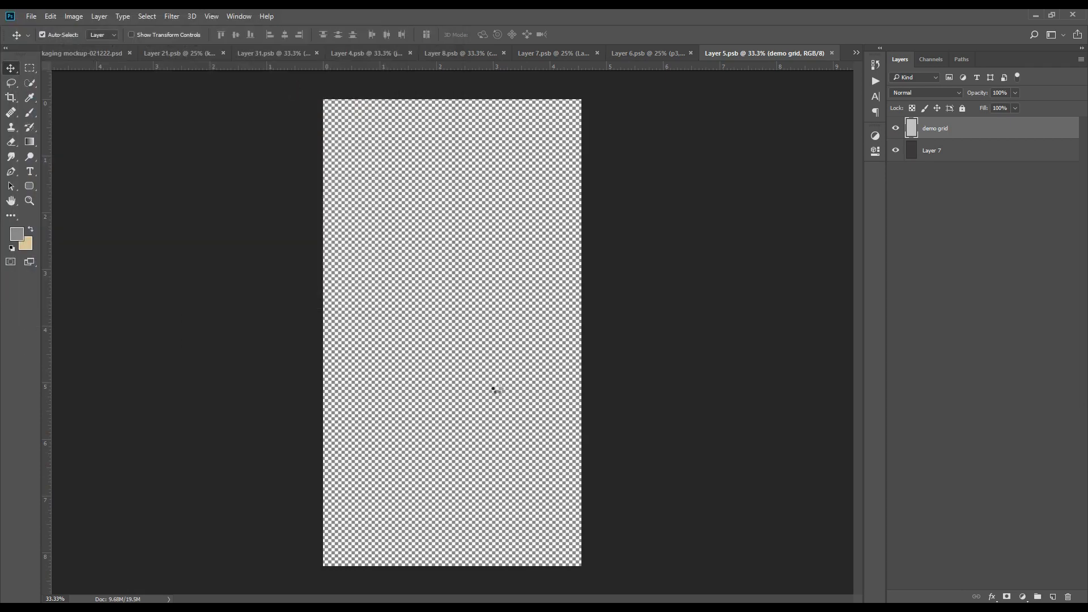
pyautogui.press('Return')
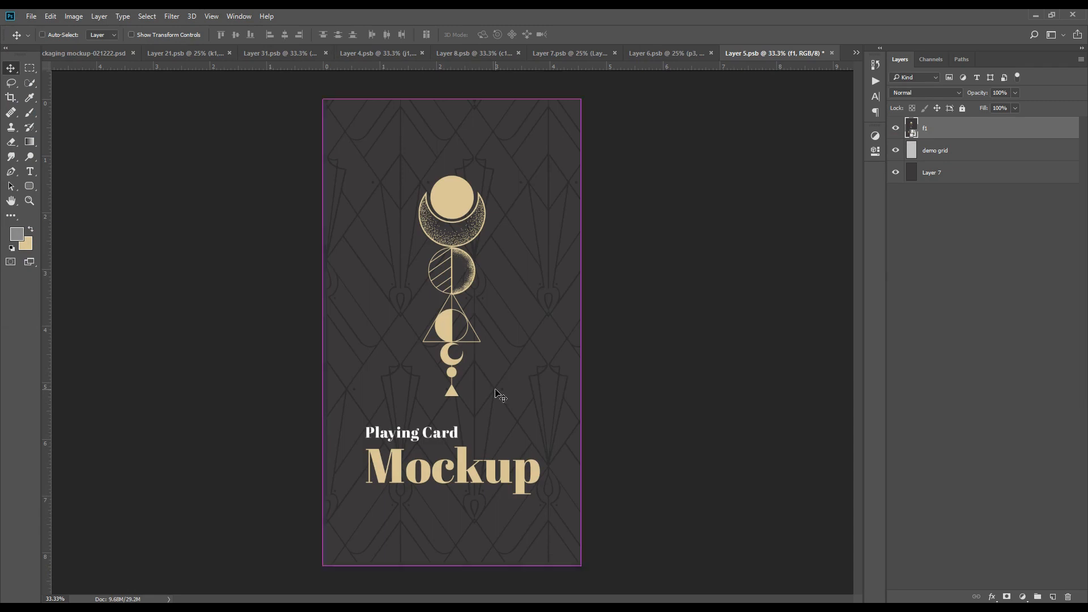
pyautogui.hotkey('ctrl', 's')
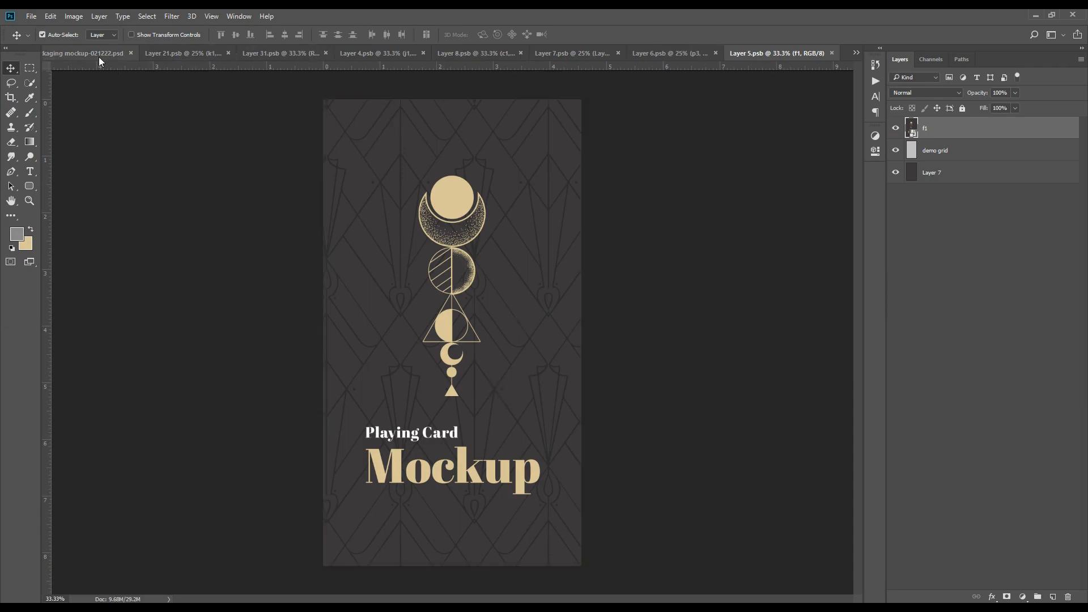
pyautogui.click(99, 53)
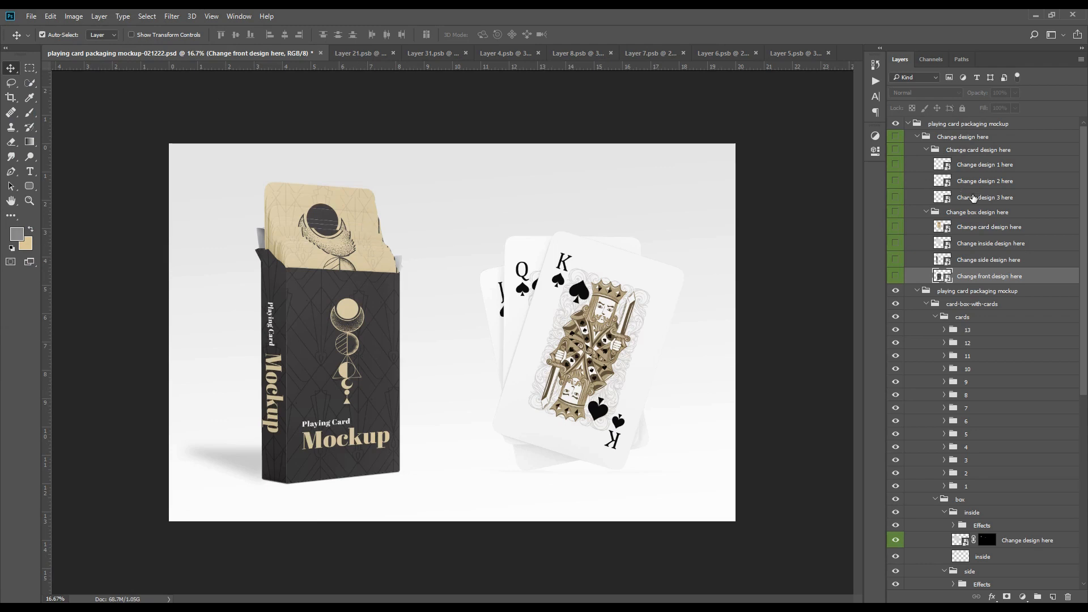
# - Hide the bg group to preview the mockup on a transparent background and show it again
pyautogui.scroll(-10, 972, 197)
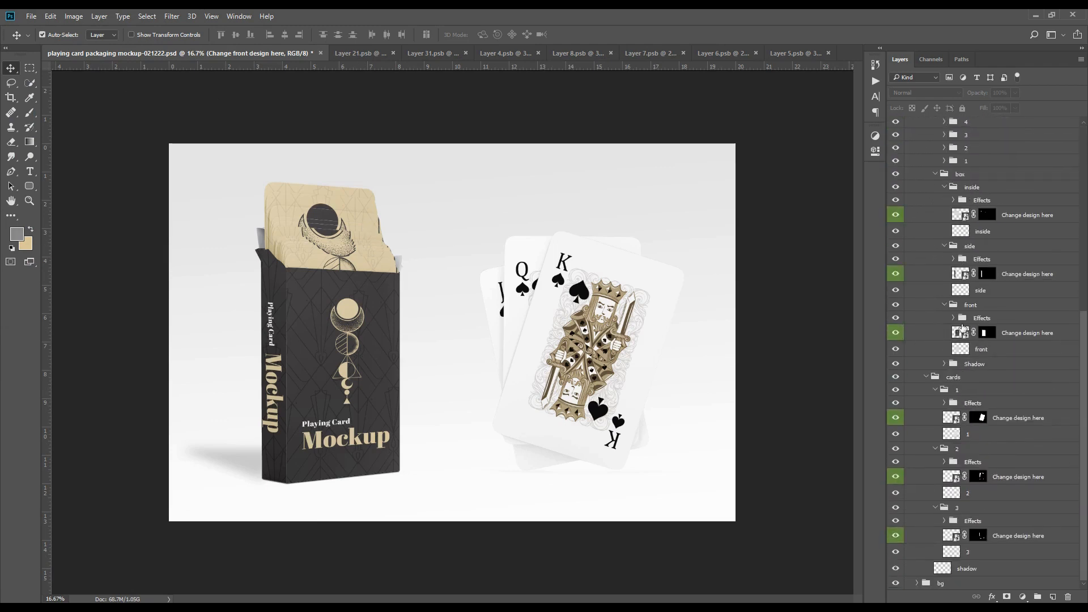
pyautogui.click(895, 584)
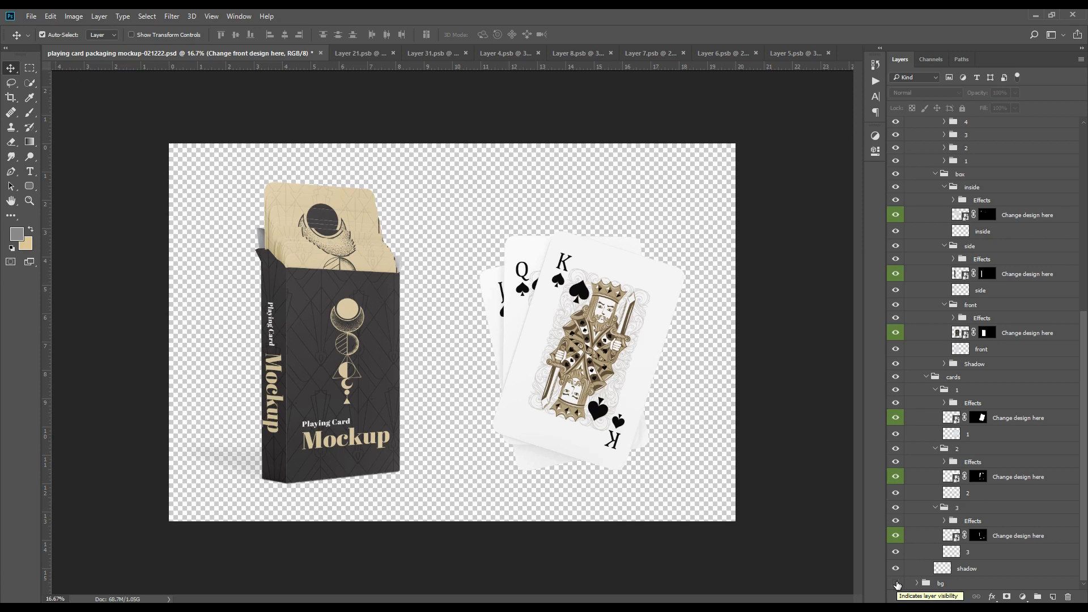
pyautogui.click(896, 584)
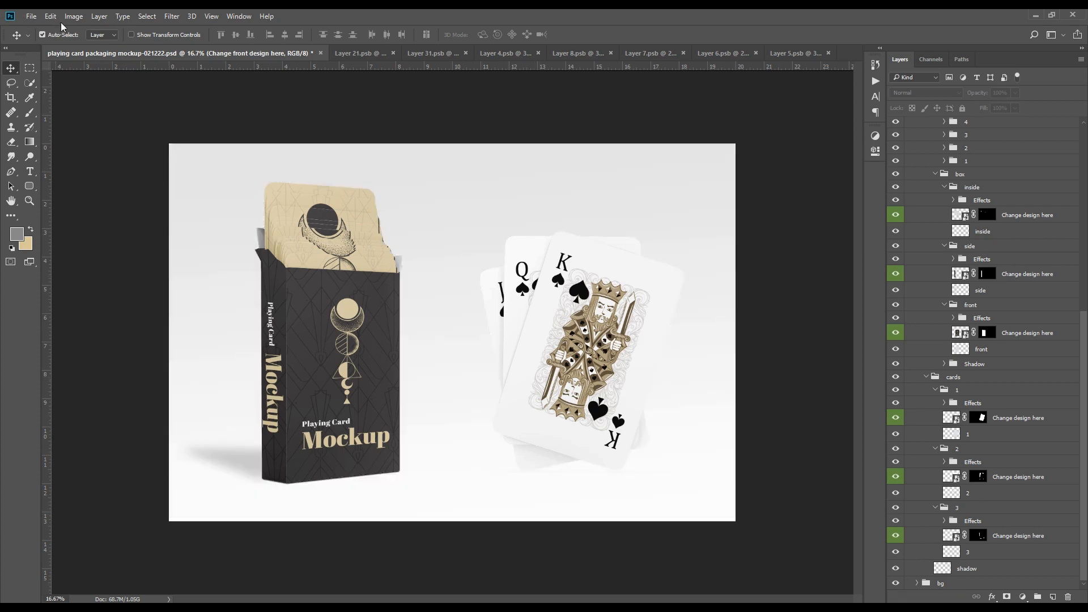
# - Save the finished playing card packaging mockup-021222 document in place
pyautogui.click(31, 16)
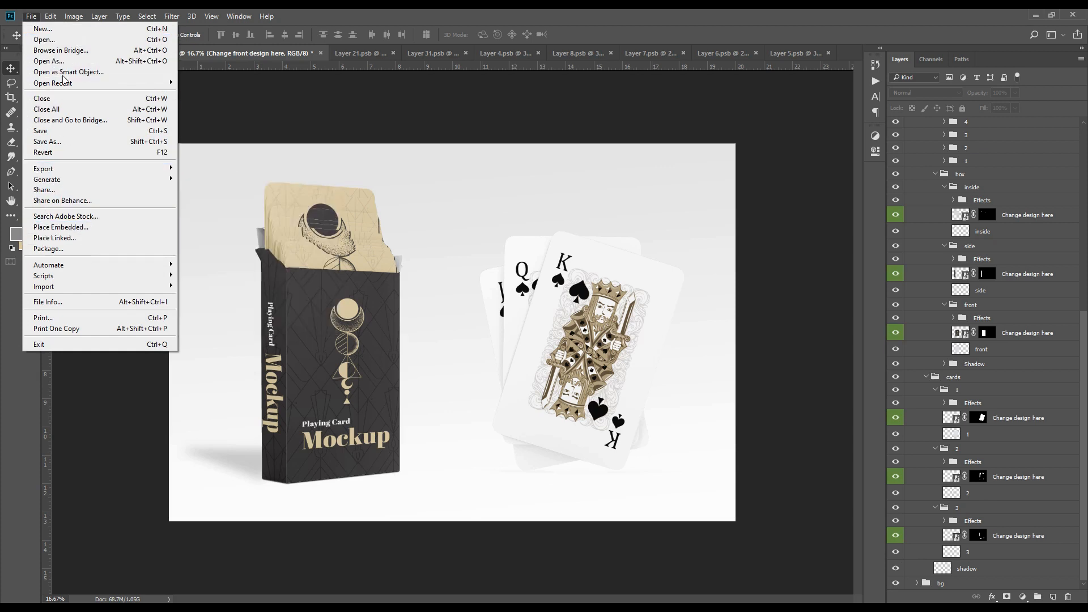
pyautogui.click(39, 130)
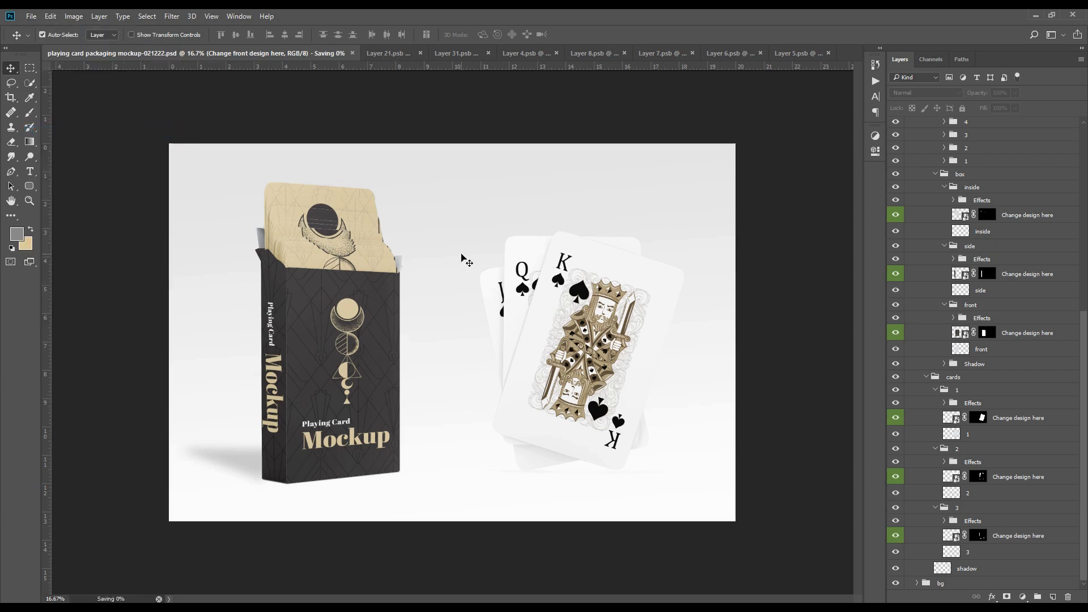
pyautogui.click(548, 239)
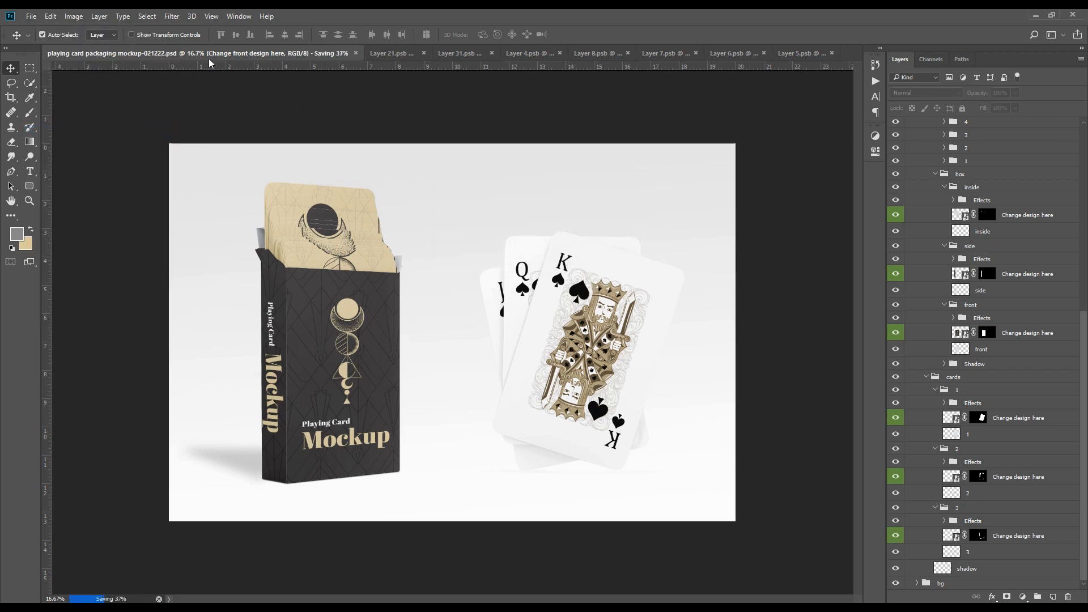
pyautogui.click(29, 16)
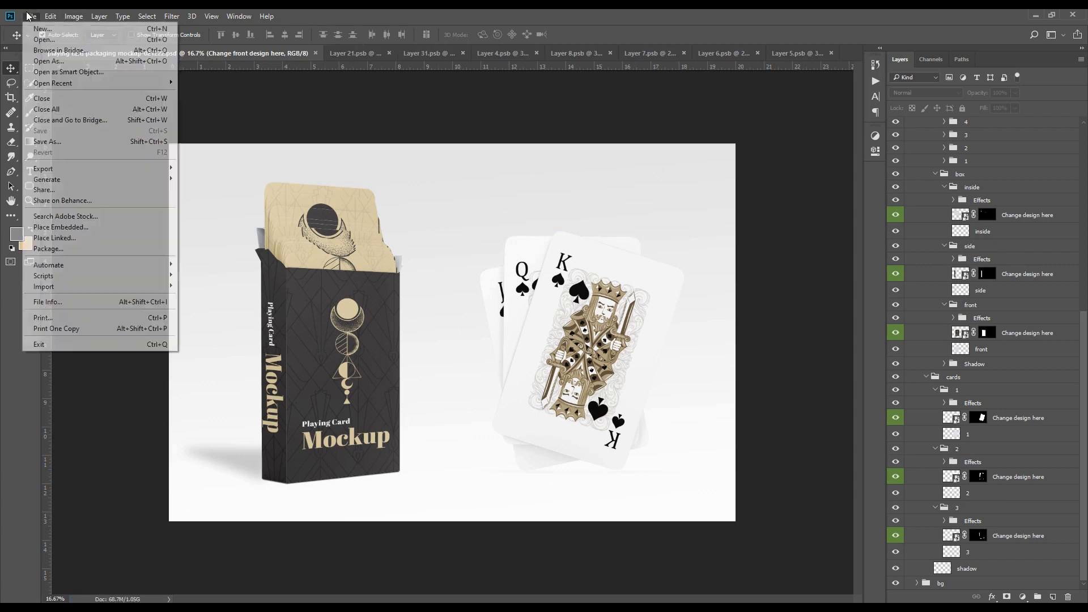
pyautogui.click(55, 141)
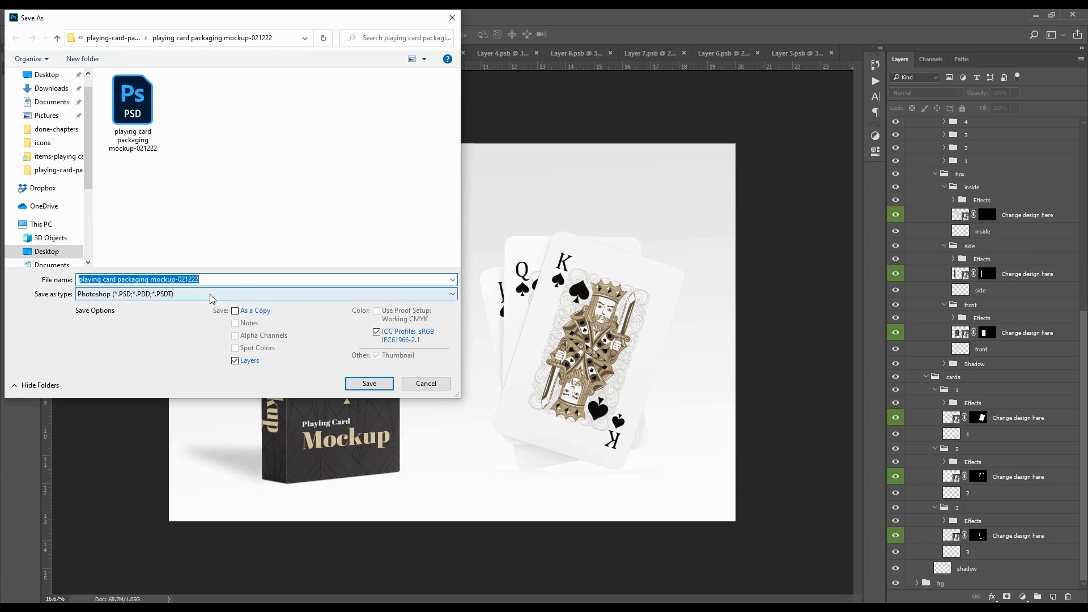
pyautogui.click(211, 299)
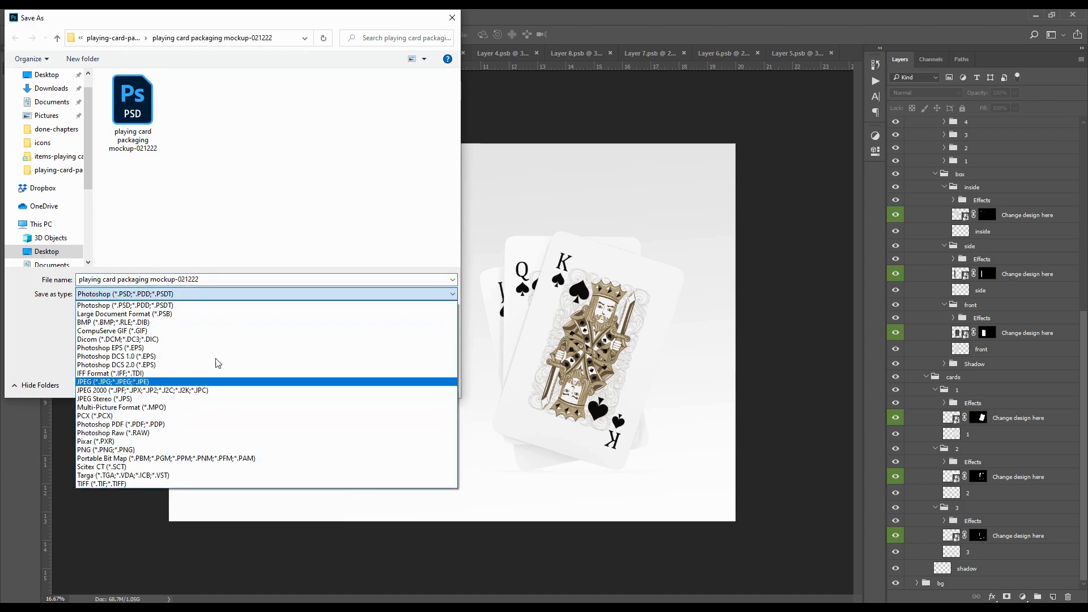
pyautogui.click(378, 230)
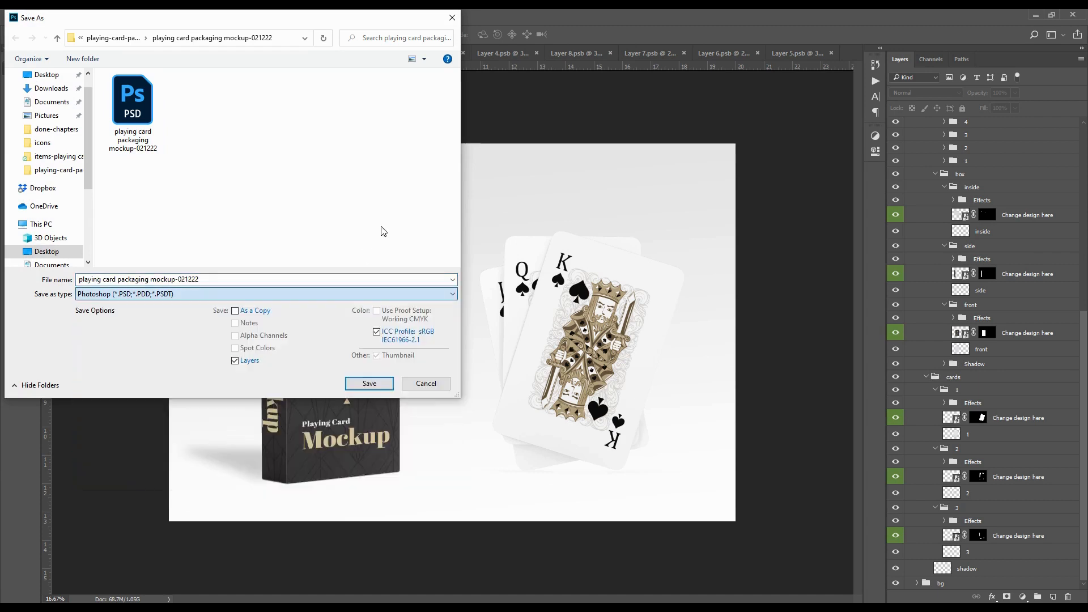
pyautogui.click(369, 384)
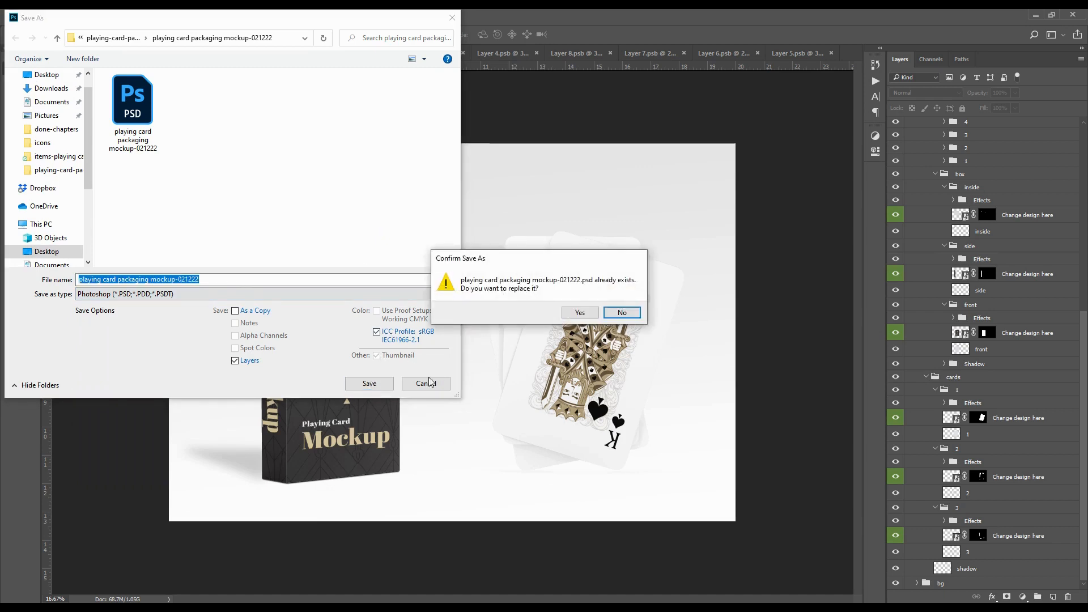
pyautogui.press('Return')
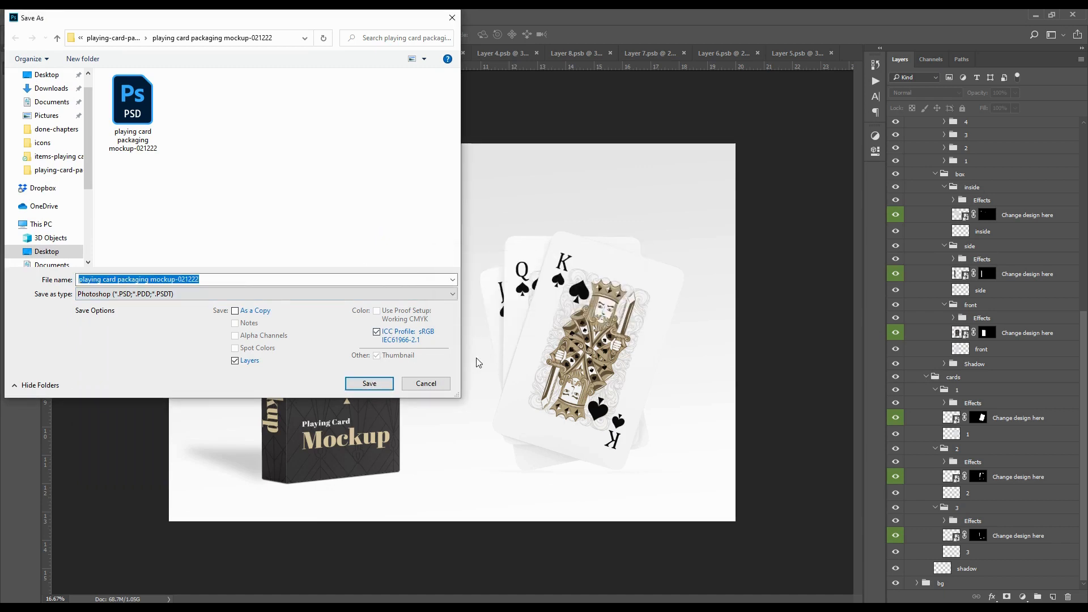
pyautogui.click(421, 386)
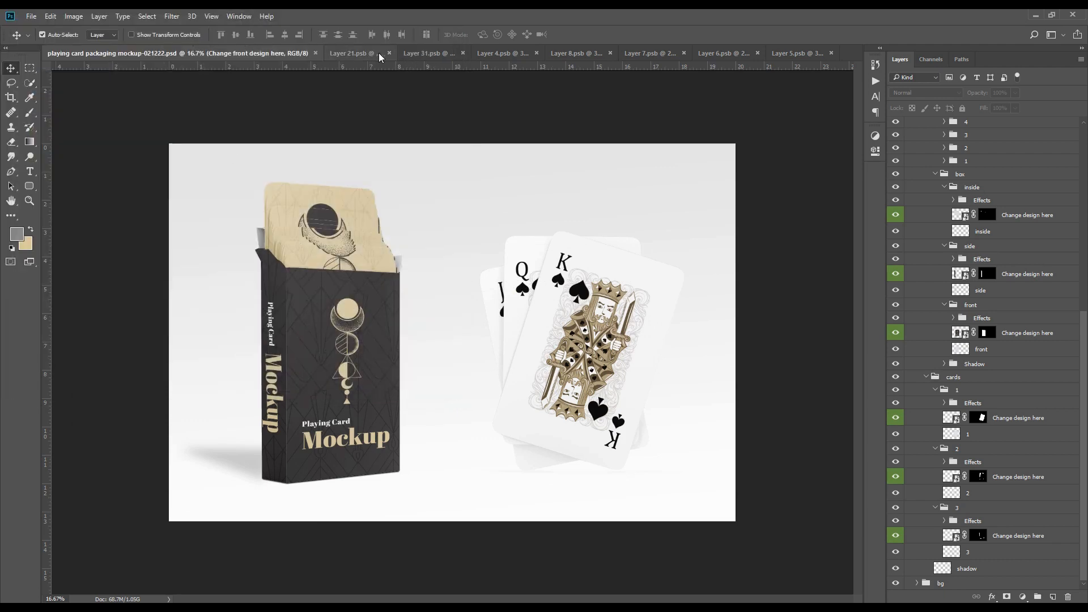
# - Close all the open smart object documents, from Layer 21.psb through Layer 5.psb, leaving only the main mockup document open
pyautogui.click(401, 54)
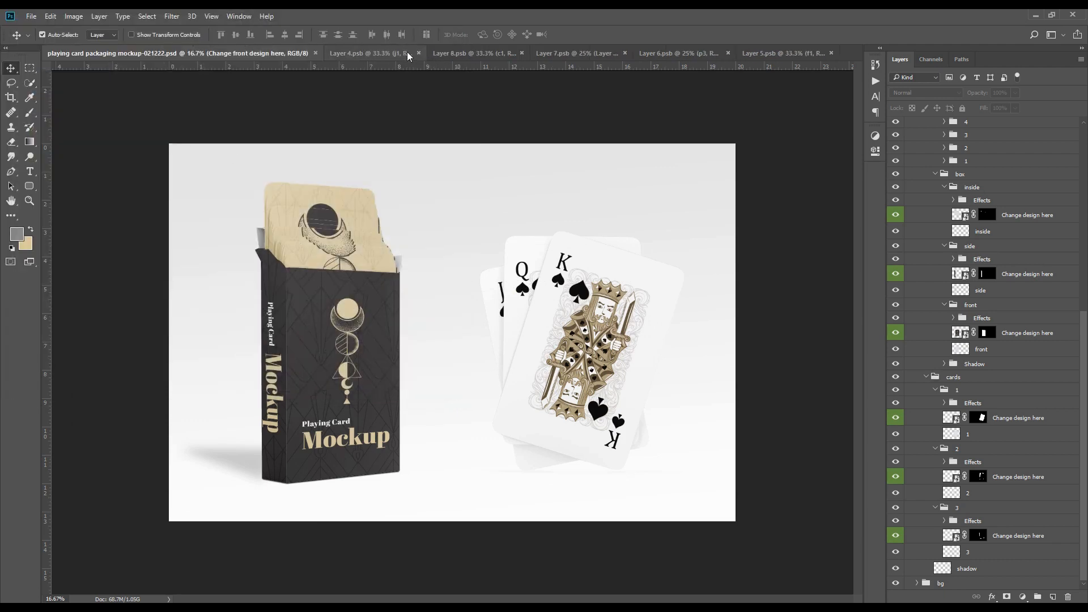
pyautogui.click(419, 53)
pyautogui.click(432, 54)
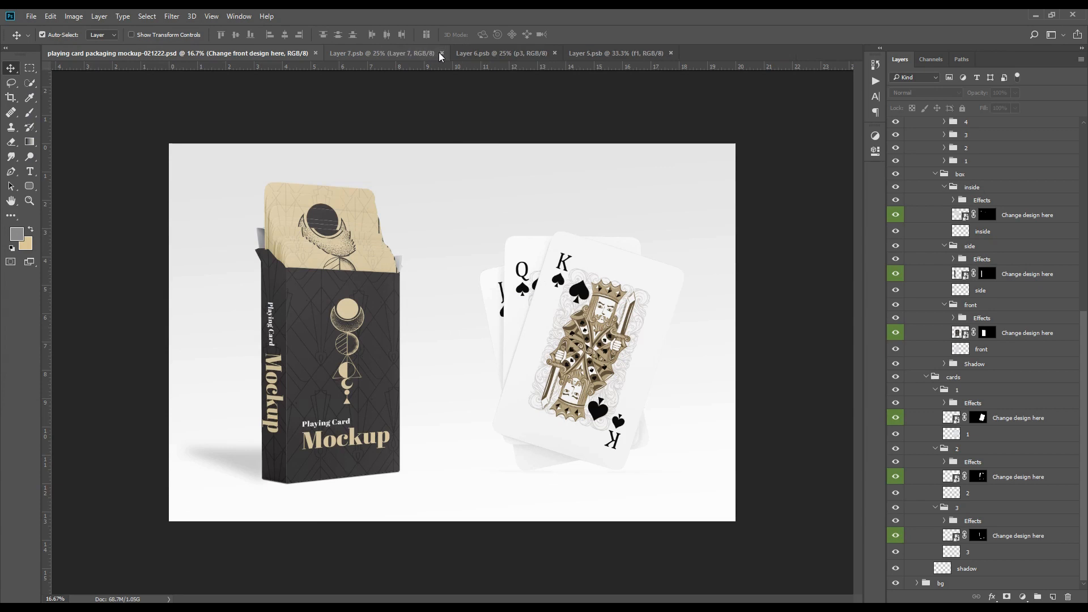
pyautogui.click(442, 54)
pyautogui.click(429, 54)
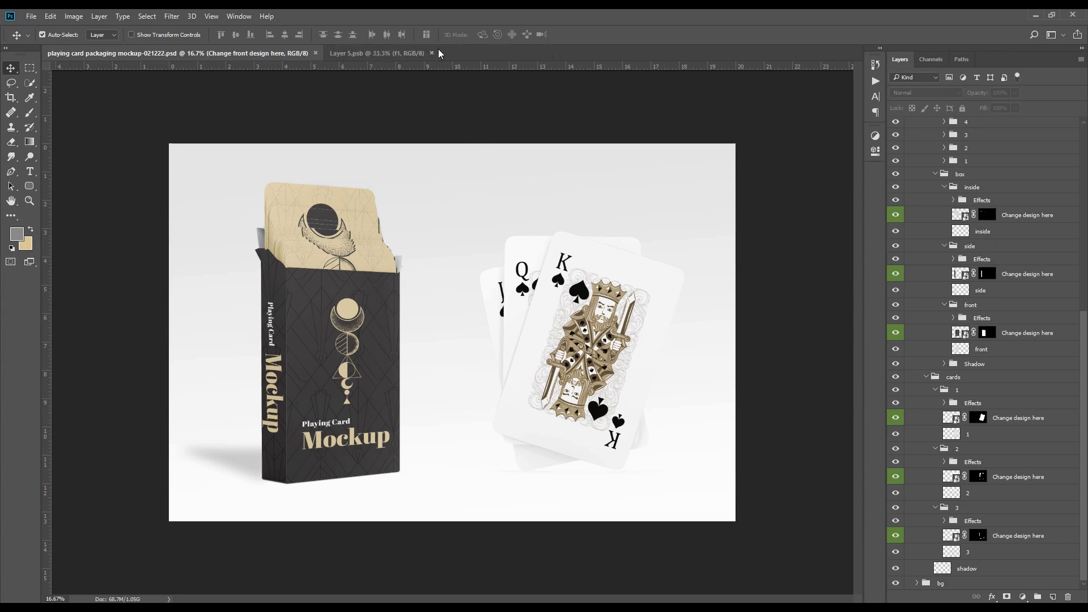
pyautogui.click(436, 53)
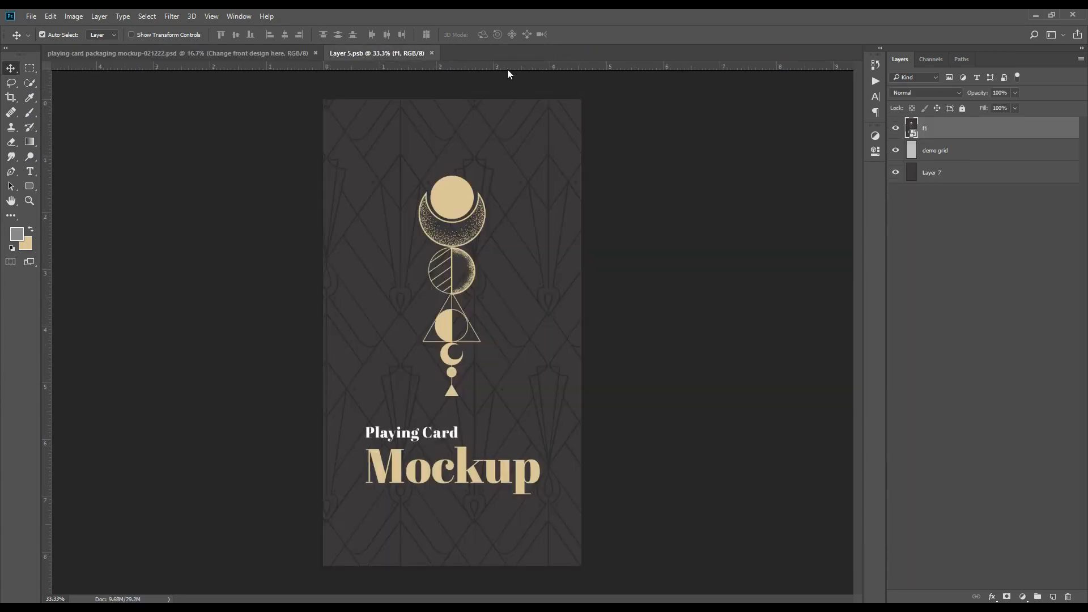
pyautogui.click(431, 53)
# - Collapse the Change card design here and Change box design here groups, and the card-box-with-cards group with its nested subgroups
pyautogui.click(927, 150)
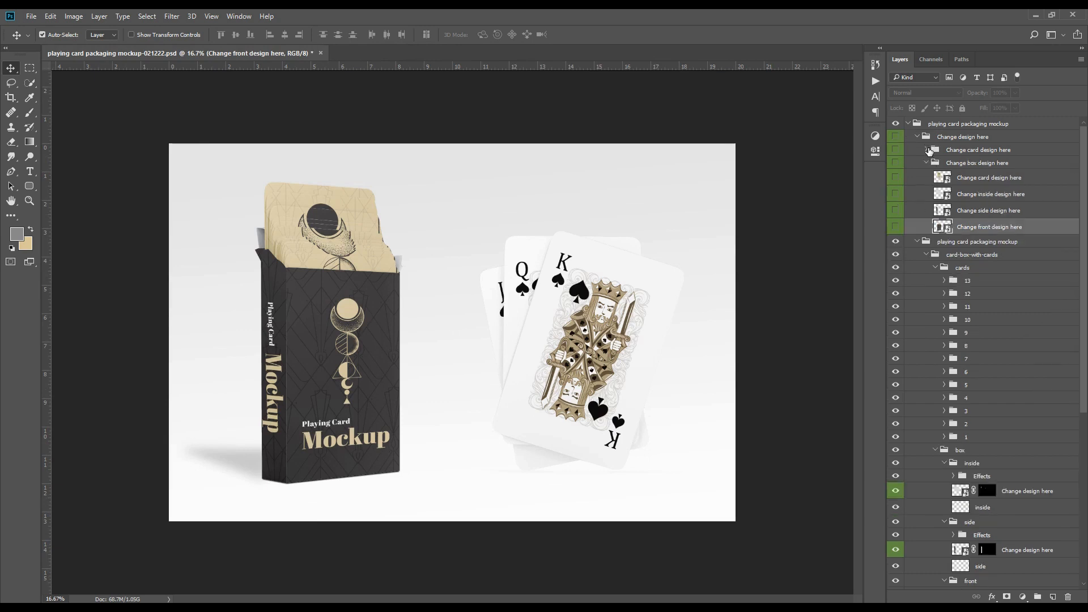
pyautogui.click(927, 164)
pyautogui.click(935, 202)
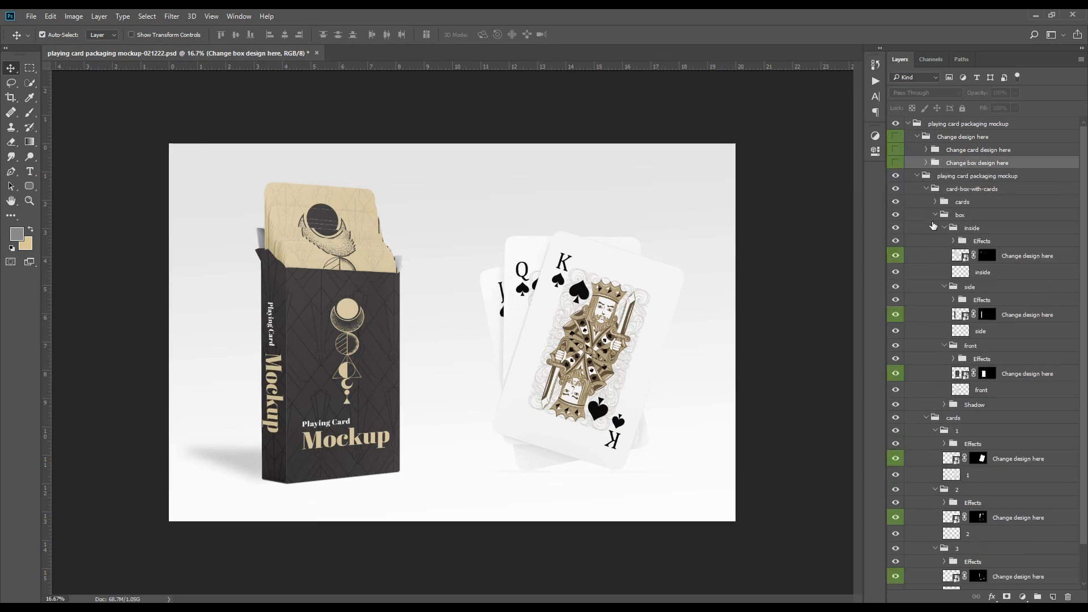
pyautogui.click(944, 228)
pyautogui.click(944, 242)
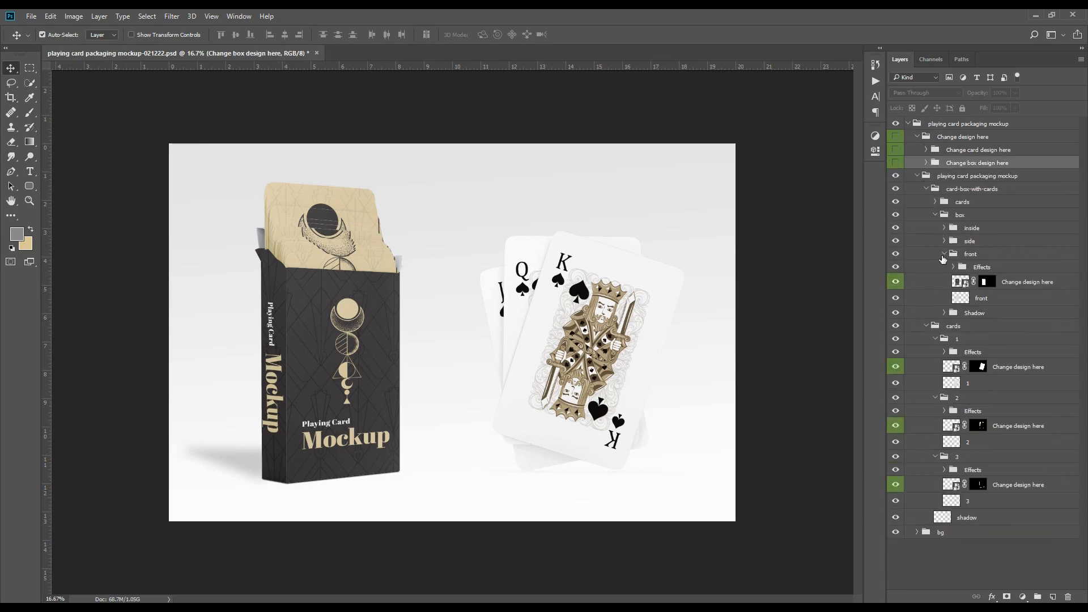
pyautogui.click(945, 253)
pyautogui.click(935, 215)
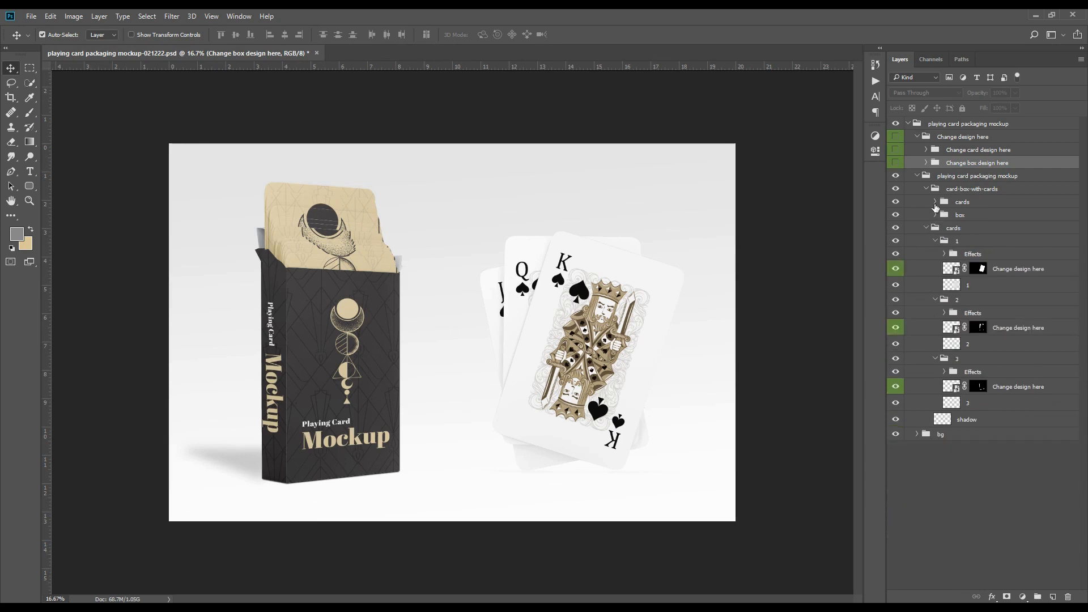
pyautogui.click(926, 188)
# - Collapse subgroups 1, 2 and 3 of the separate cards group, along with the cards group itself
pyautogui.click(935, 215)
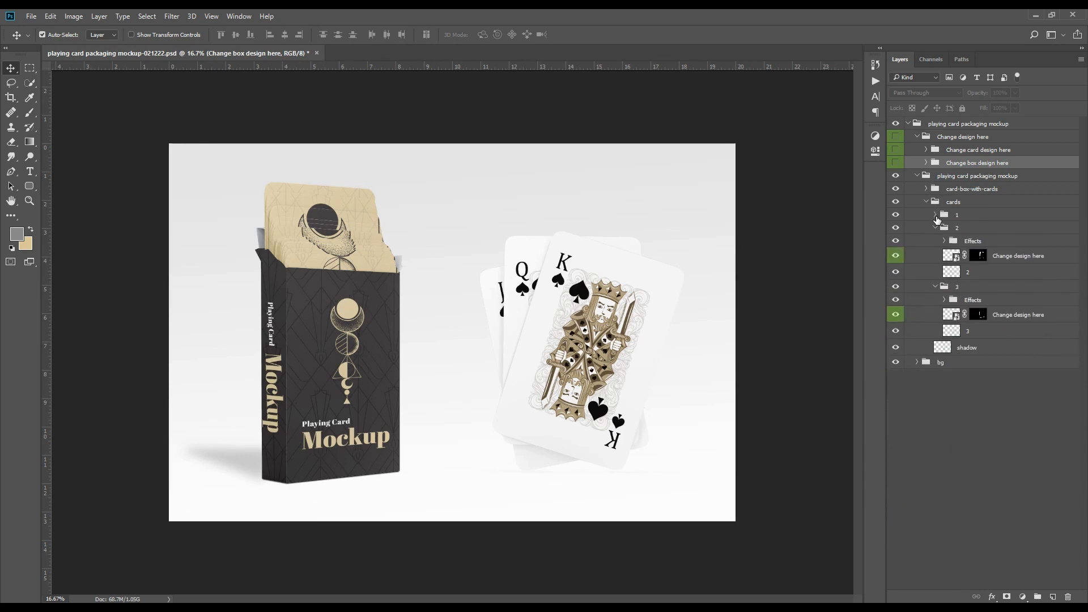
pyautogui.click(936, 228)
pyautogui.click(936, 240)
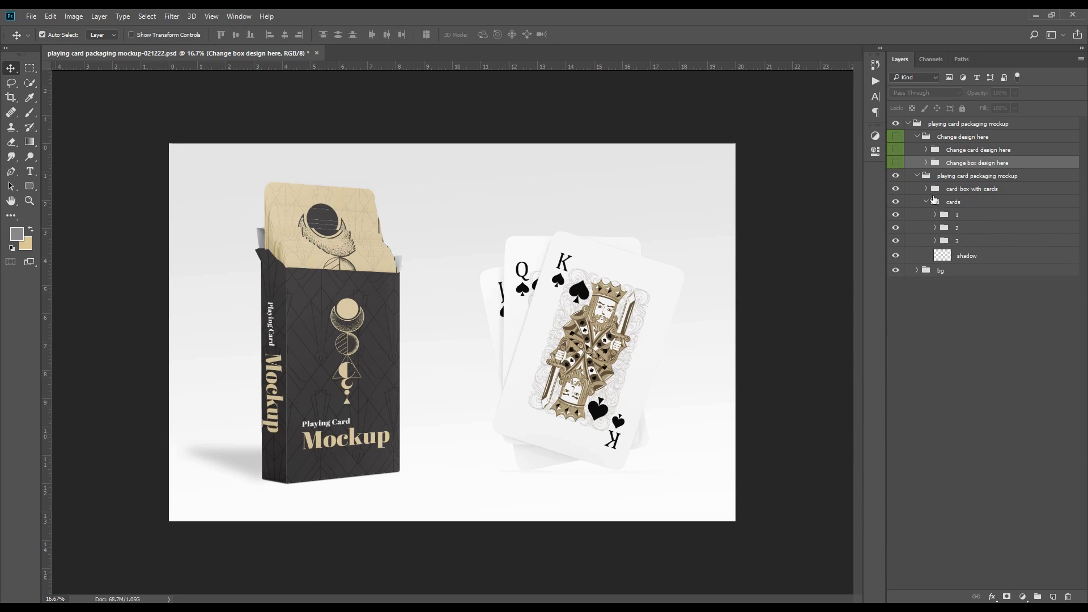
pyautogui.click(926, 202)
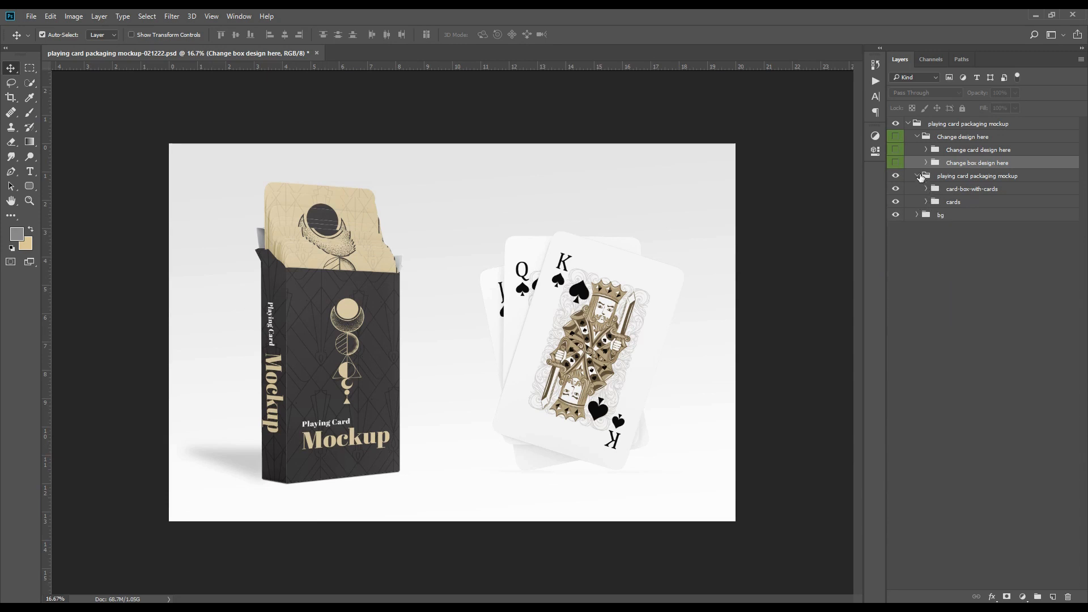
# - Collapse the remaining groups into the top-level playing card packaging mockup group and save the document in place
pyautogui.click(917, 176)
pyautogui.click(917, 137)
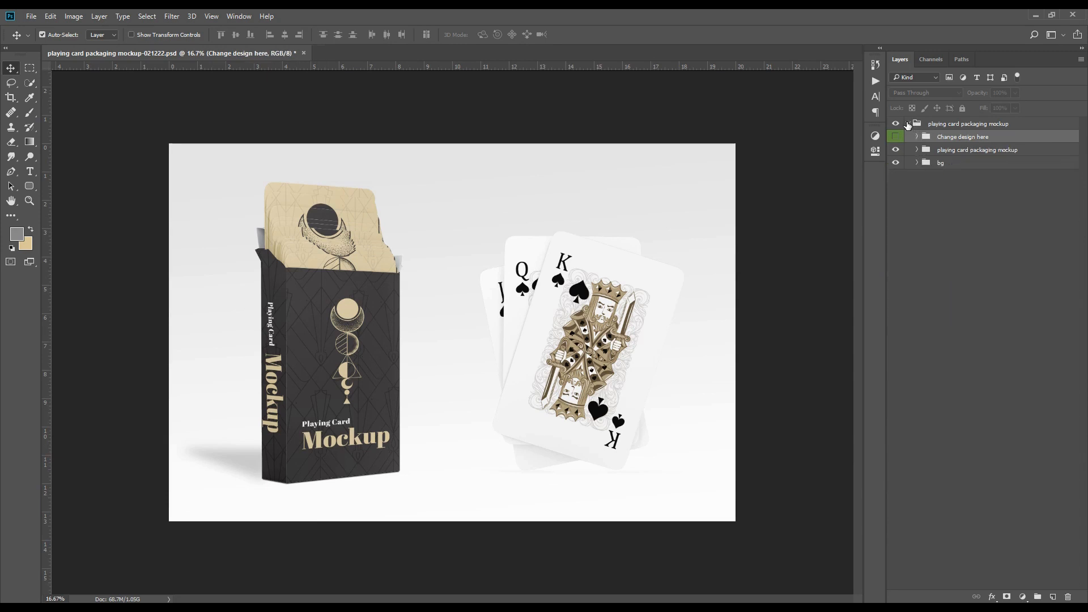
pyautogui.click(908, 124)
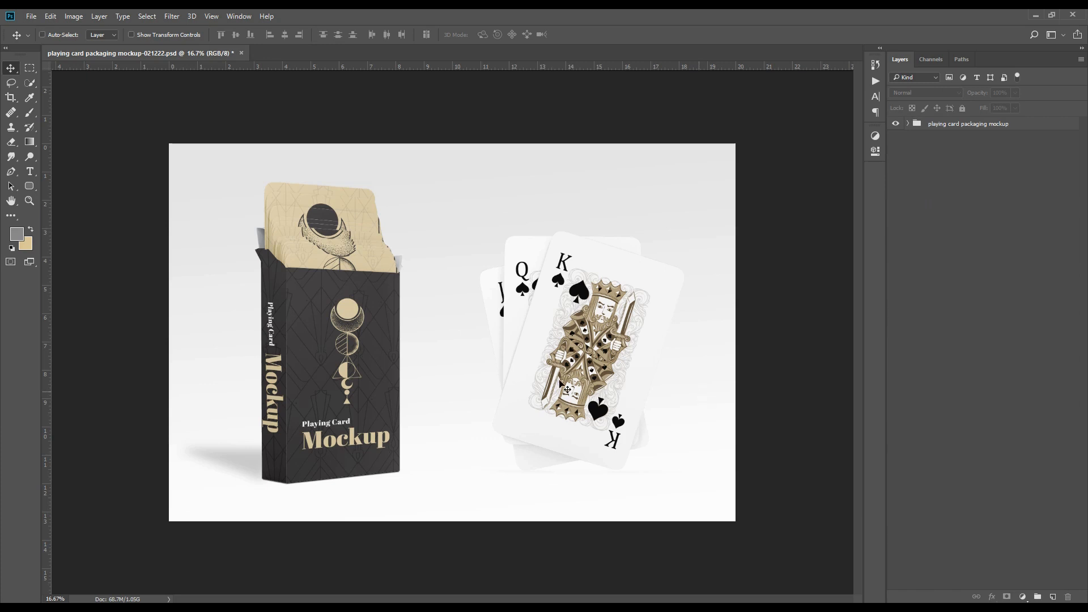
pyautogui.hotkey('ctrl', 's')
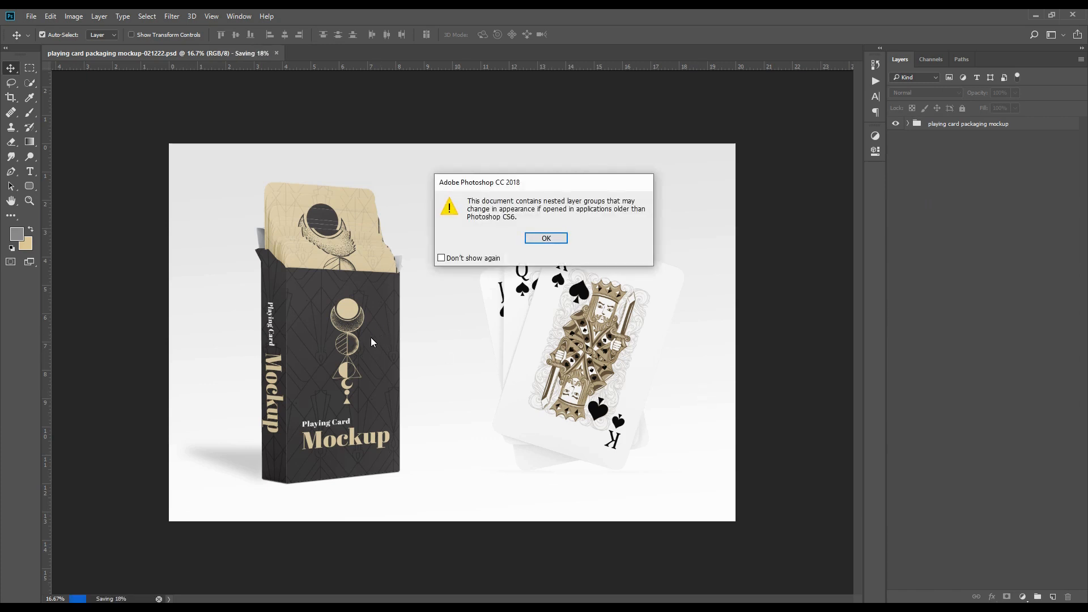
pyautogui.press('Return')
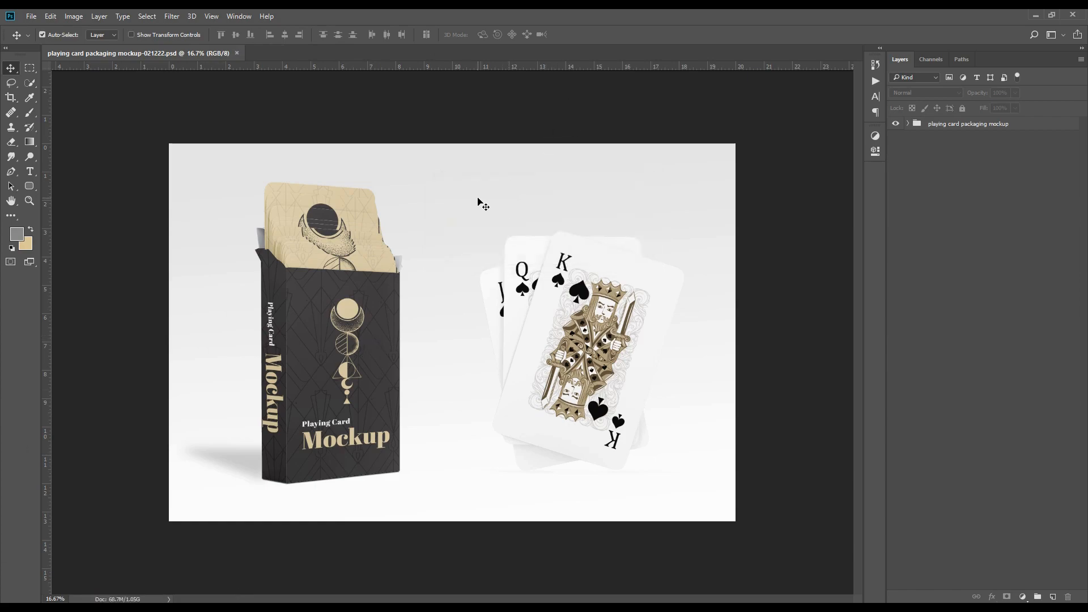